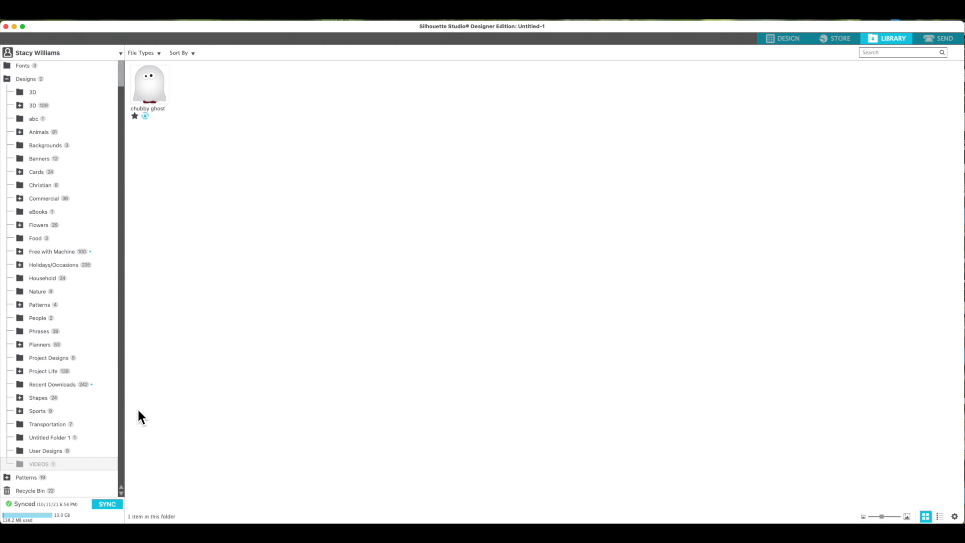
# Check the chubby ghost design's information and open the design on the mat
pyautogui.click(165, 117)
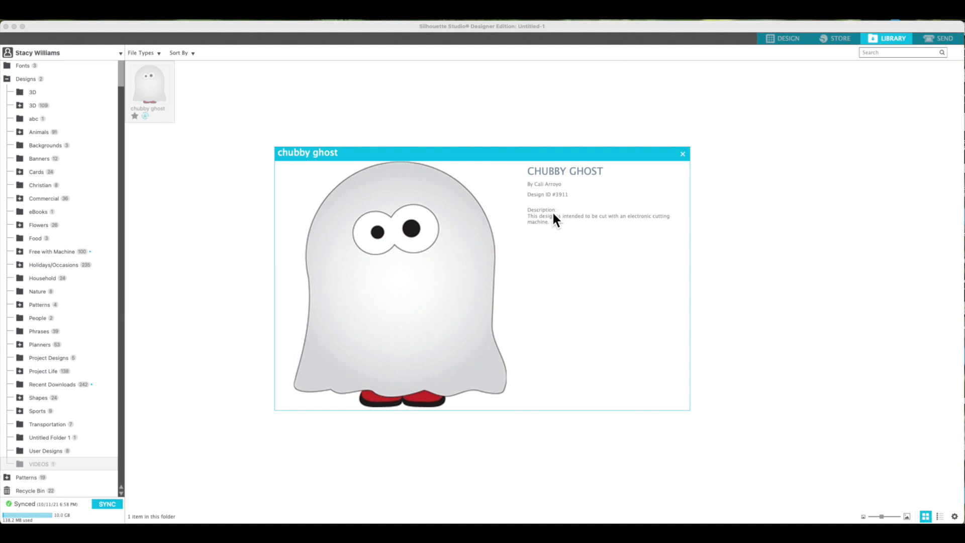
pyautogui.click(680, 156)
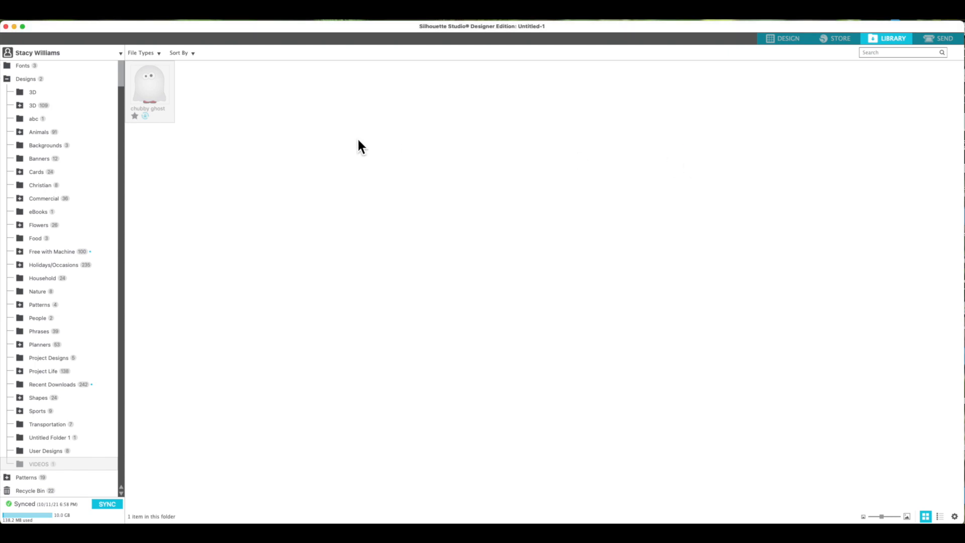
pyautogui.doubleClick(161, 93)
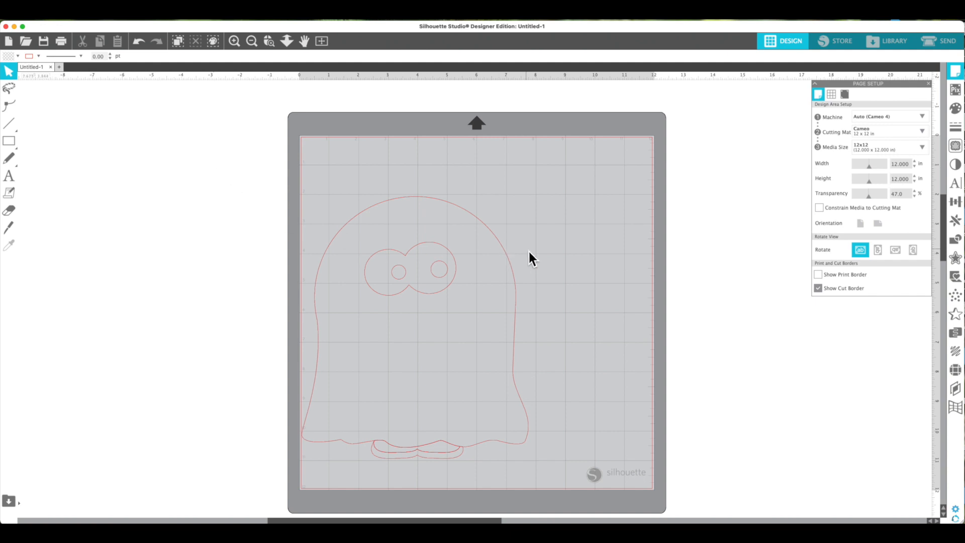
# Group all the ghost pieces together and move the group toward the middle of the mat
pyautogui.click(442, 267)
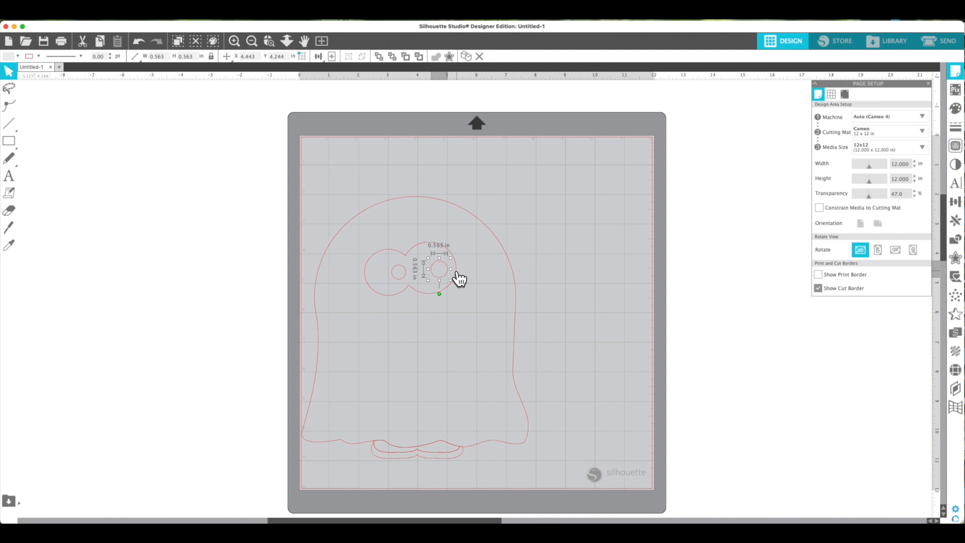
pyautogui.moveTo(267, 170); pyautogui.dragTo(522, 493)
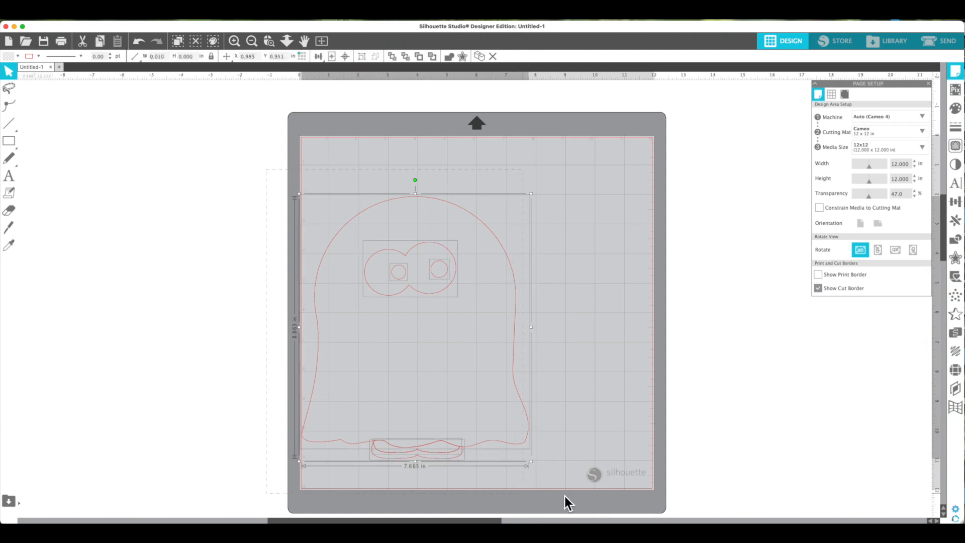
pyautogui.rightClick(515, 301)
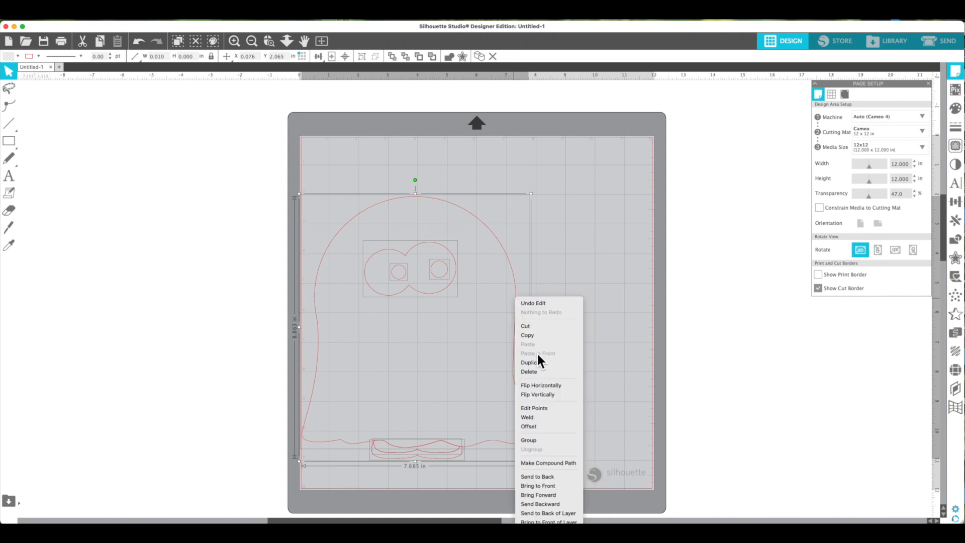
pyautogui.click(529, 439)
pyautogui.click(508, 311)
pyautogui.moveTo(448, 285); pyautogui.dragTo(502, 267)
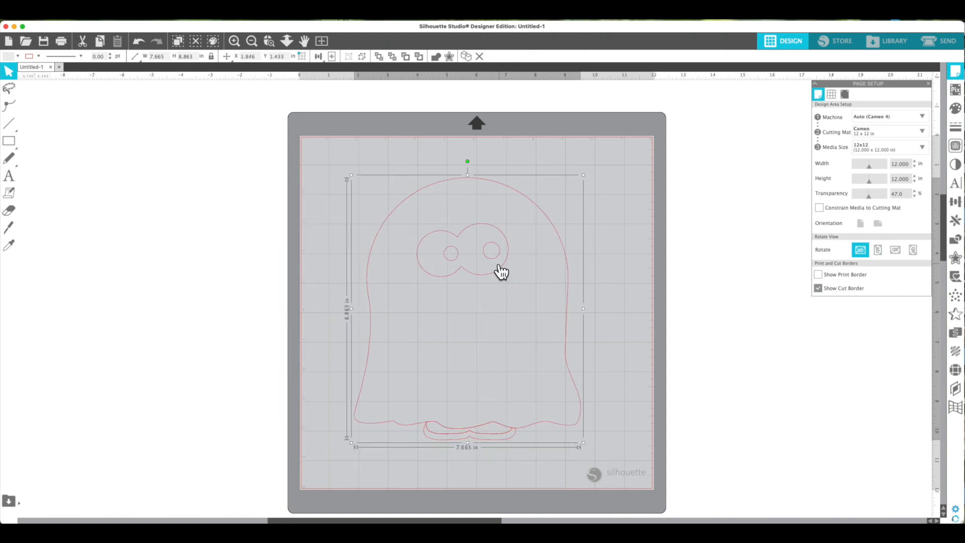
# Resize the grouped ghost proportionally to a width of 4.25 in
pyautogui.scroll(-1, 499, 266)
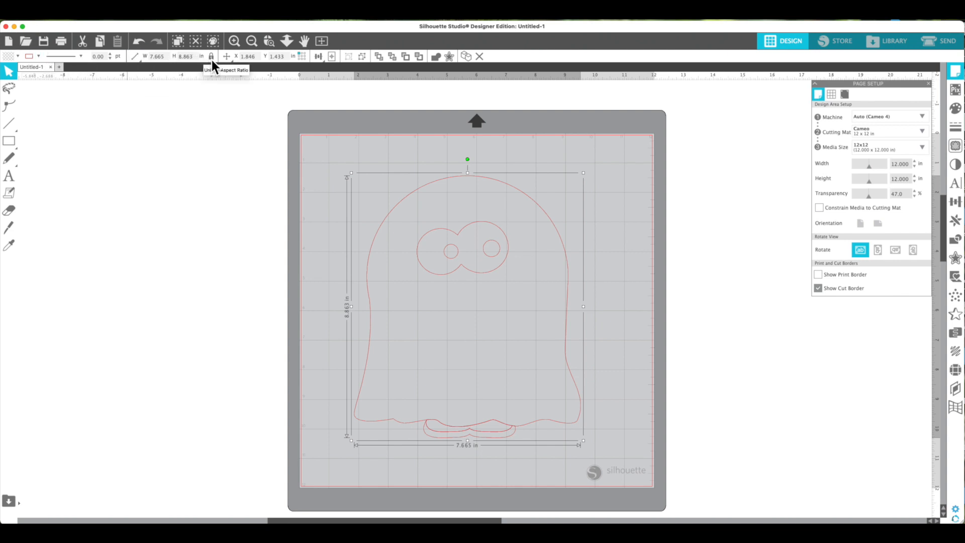
pyautogui.click(135, 57)
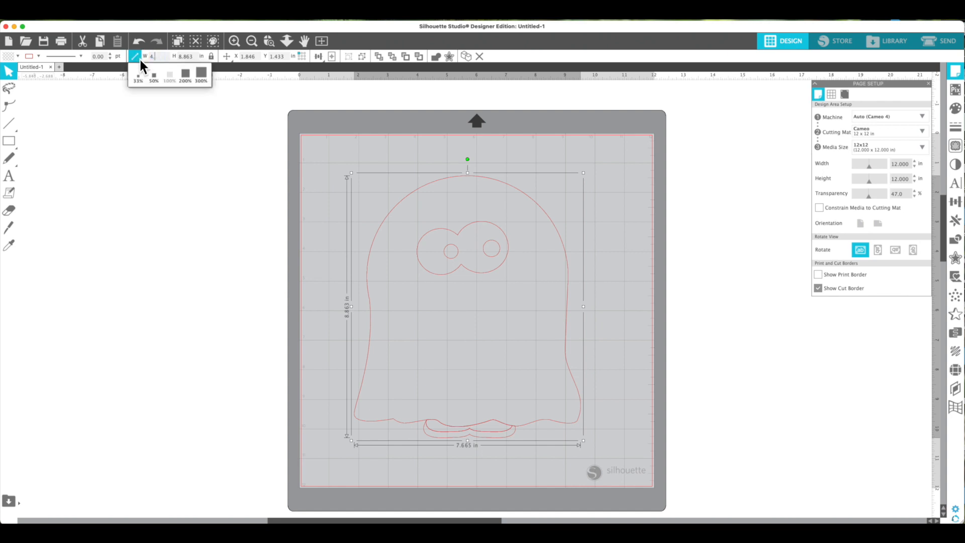
pyautogui.press('Return')
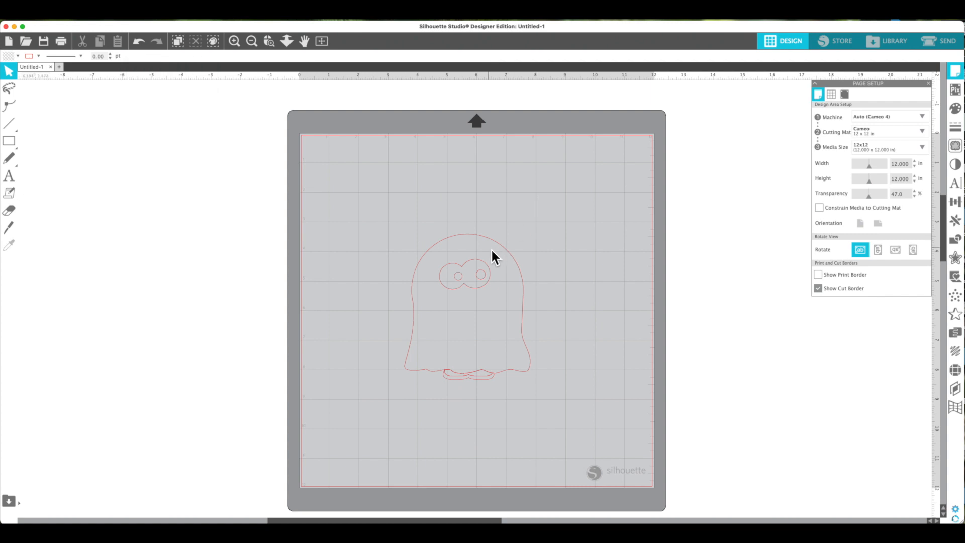
# Apply an outer offset around the grouped ghost
pyautogui.click(508, 249)
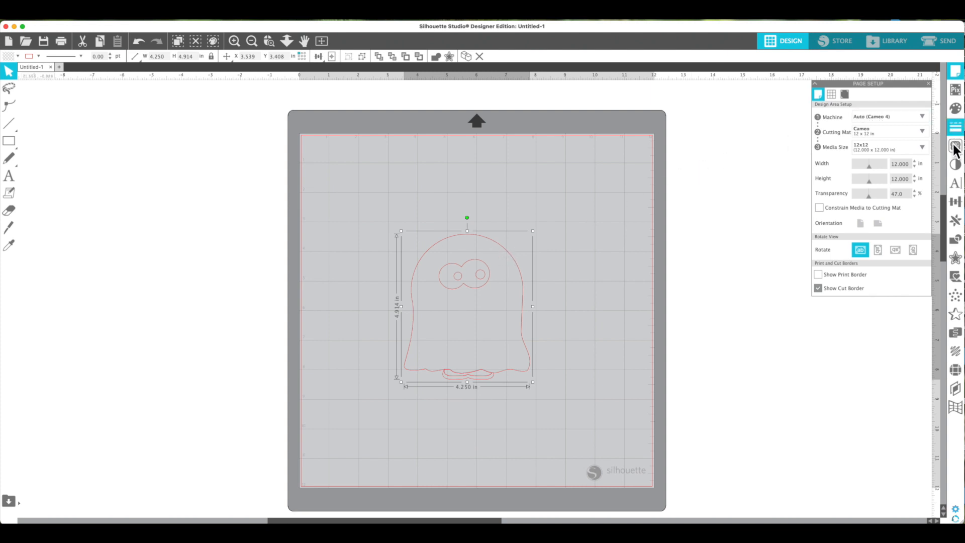
pyautogui.click(957, 259)
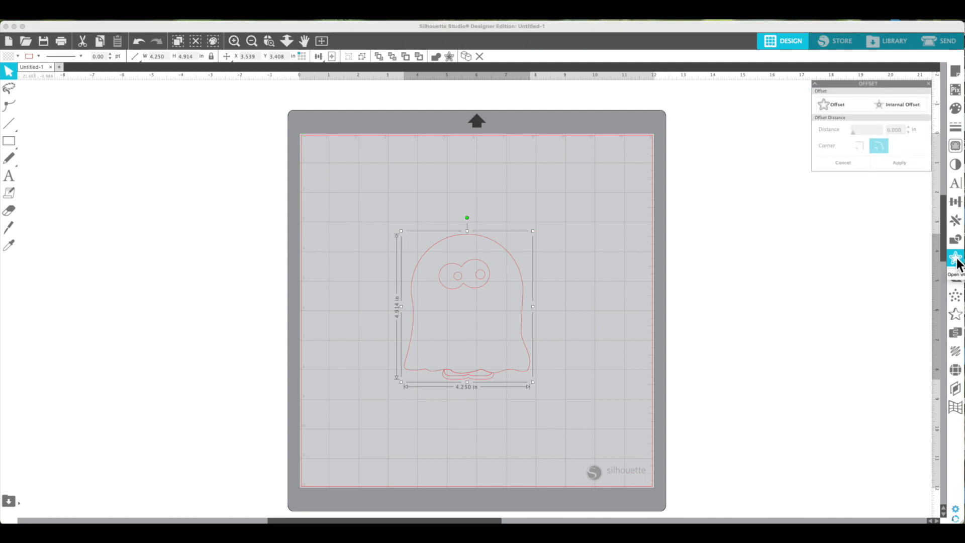
pyautogui.click(829, 103)
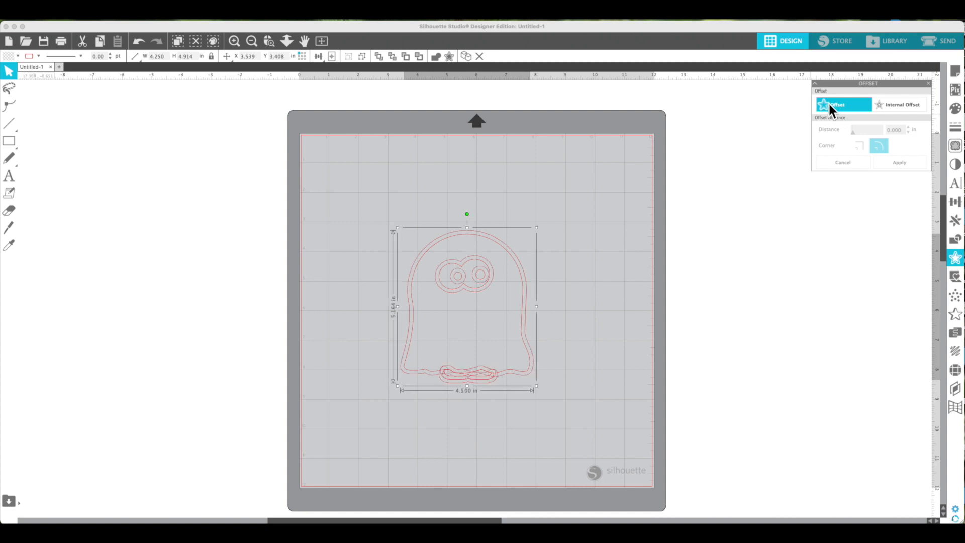
pyautogui.click(903, 163)
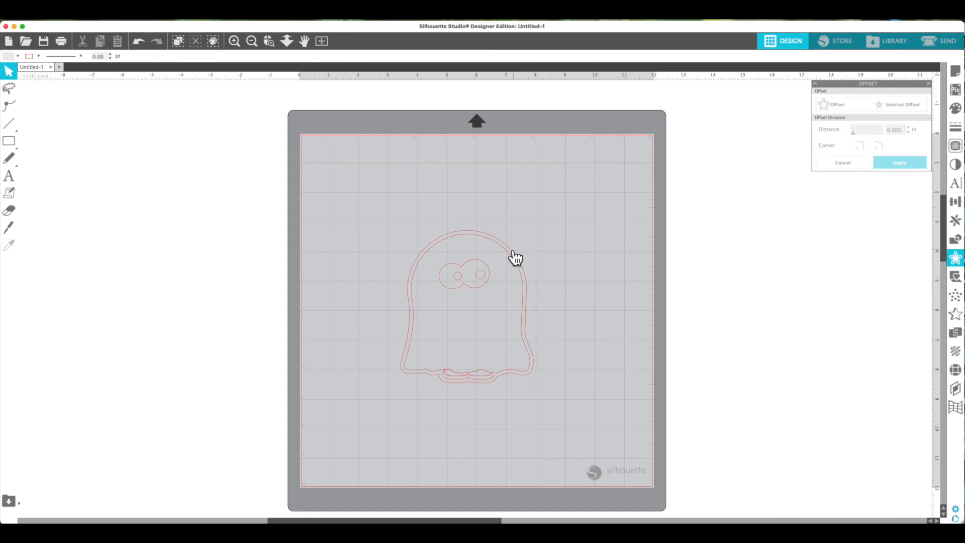
# Separate the offset outline from the original ghost, placing the original beside the mat and keeping the outline on it
pyautogui.moveTo(515, 261); pyautogui.dragTo(630, 243)
pyautogui.moveTo(481, 271); pyautogui.dragTo(238, 230)
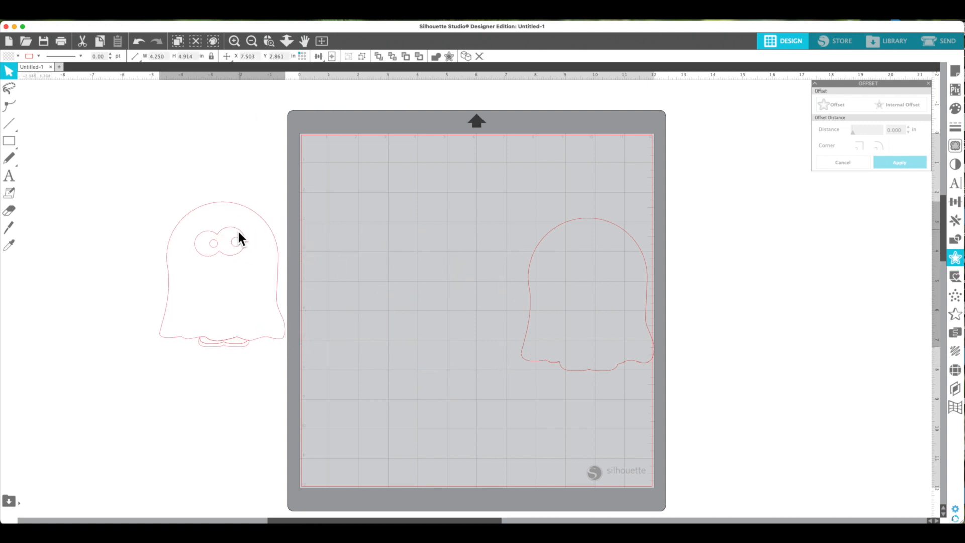
pyautogui.moveTo(616, 230); pyautogui.dragTo(433, 263)
pyautogui.click(440, 255)
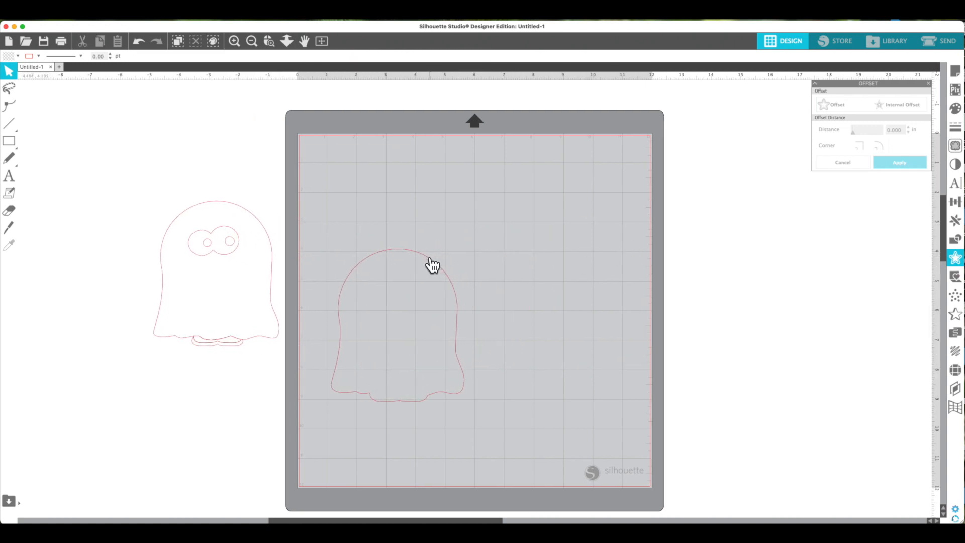
# Duplicate the offset outline twice and place one copy off the mat, on the side opposite the original ghost
pyautogui.rightClick(432, 258)
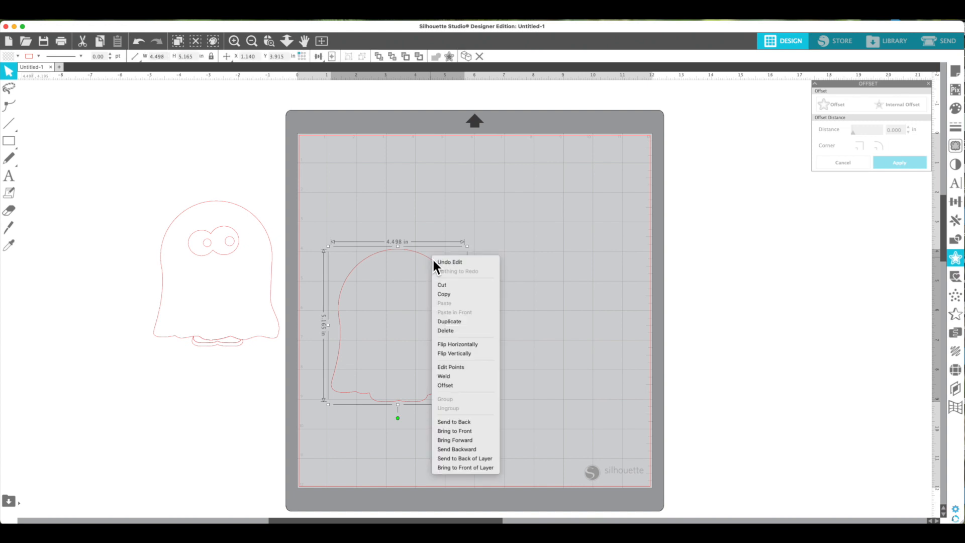
pyautogui.click(450, 322)
pyautogui.rightClick(458, 277)
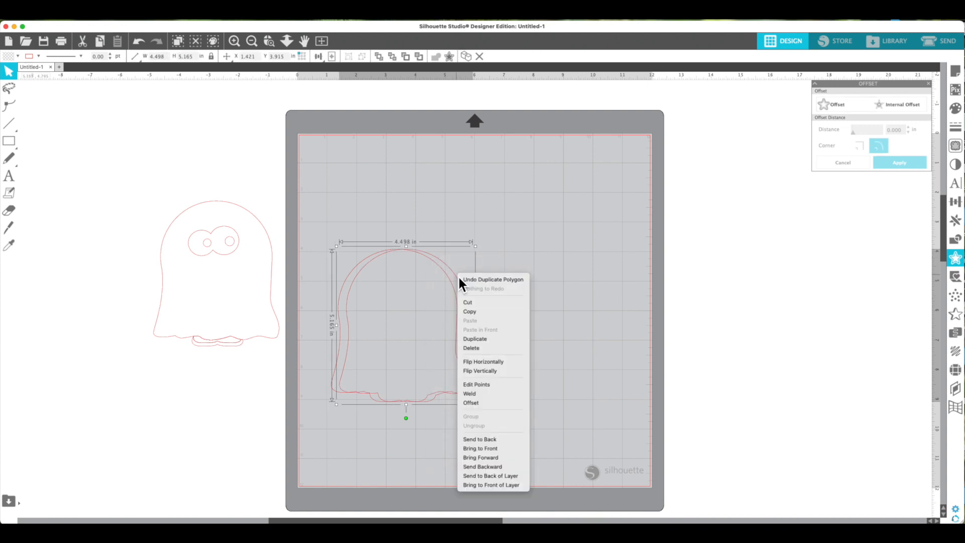
pyautogui.click(477, 338)
pyautogui.click(551, 264)
pyautogui.moveTo(472, 301); pyautogui.dragTo(795, 303)
# Arrange the two outlines remaining on the mat one above the other
pyautogui.click(390, 287)
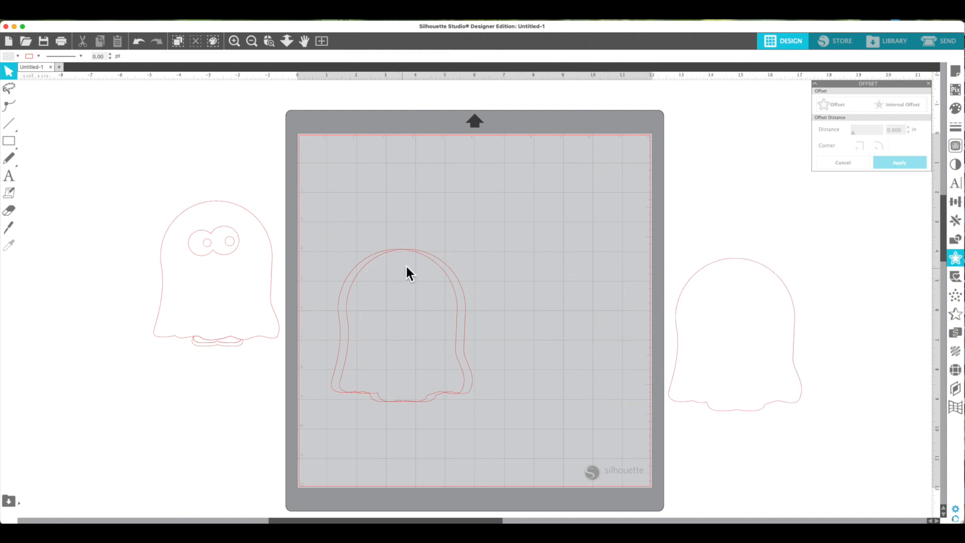
pyautogui.moveTo(382, 258); pyautogui.dragTo(510, 296)
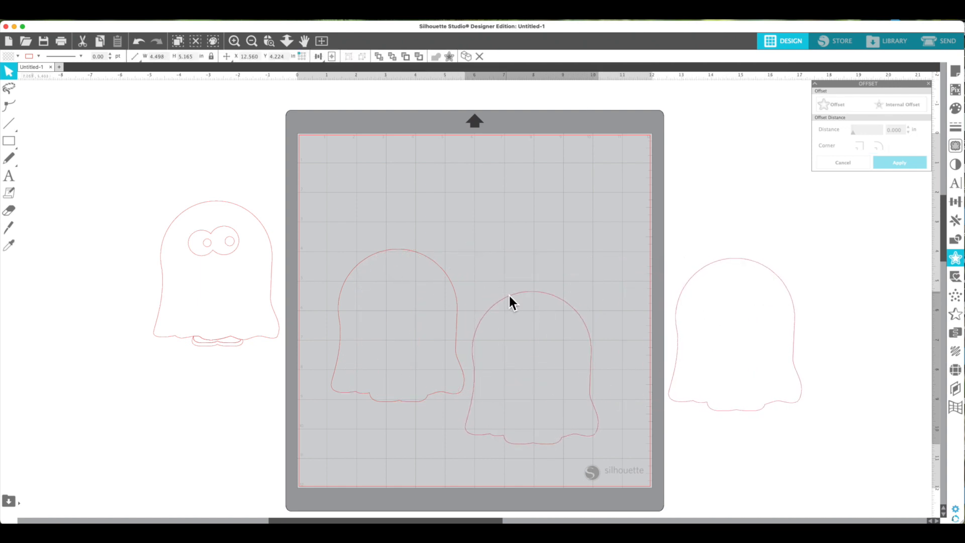
pyautogui.moveTo(451, 265); pyautogui.dragTo(448, 183)
pyautogui.moveTo(531, 296); pyautogui.dragTo(396, 330)
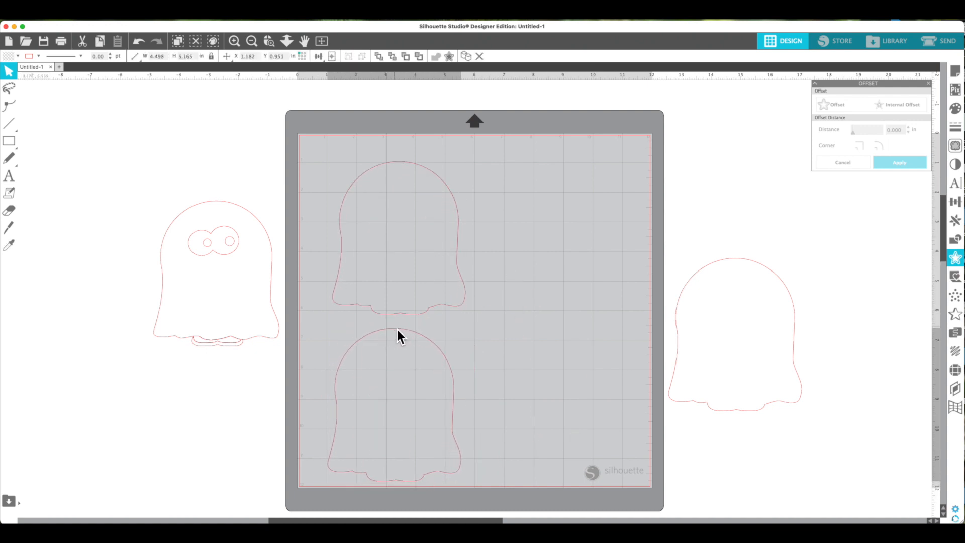
# Align the two stacked outlines to each other by their horizontal centers
pyautogui.click(319, 192)
pyautogui.moveTo(314, 156); pyautogui.dragTo(493, 489)
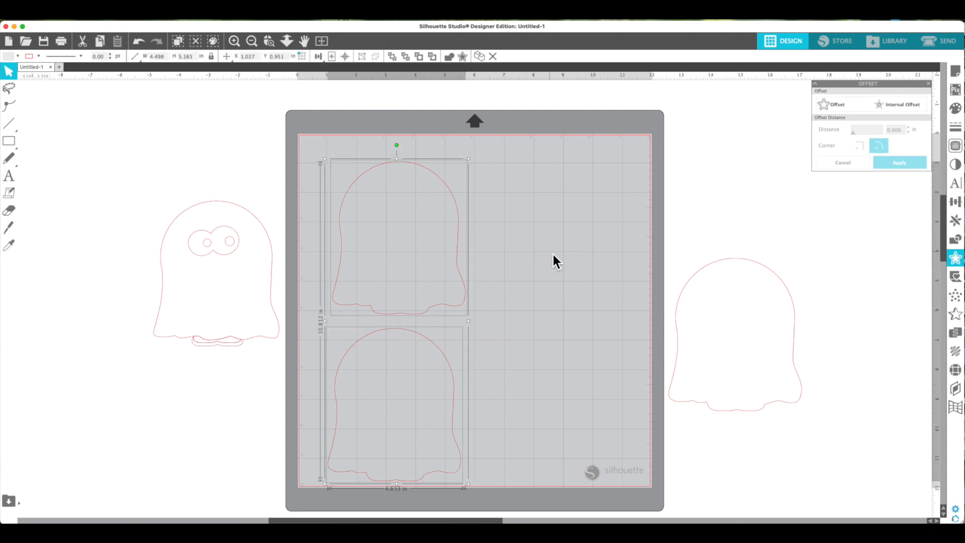
pyautogui.click(956, 207)
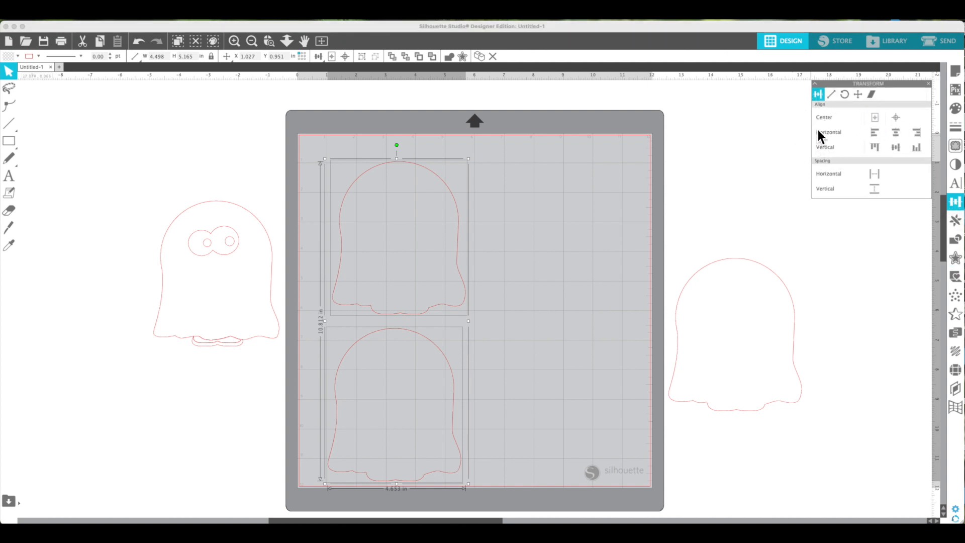
pyautogui.click(896, 133)
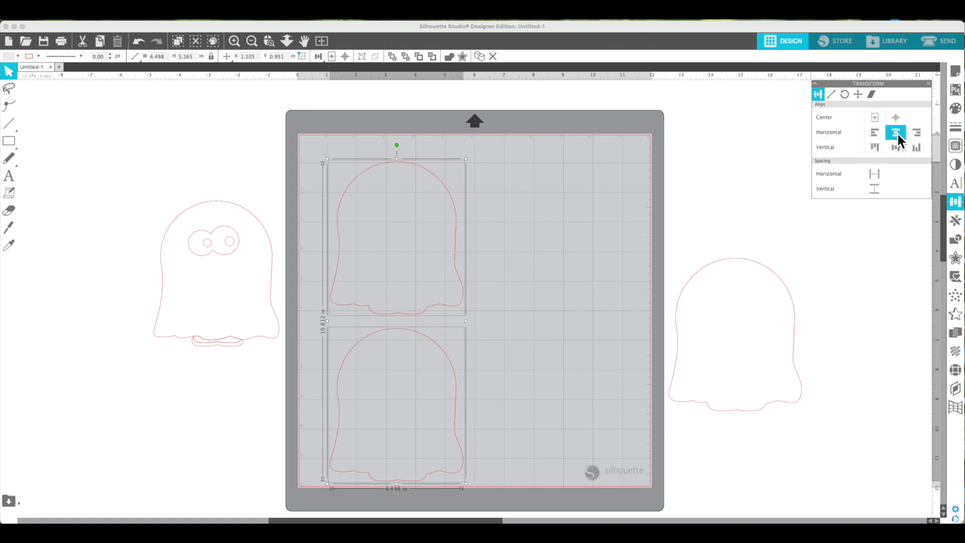
pyautogui.click(607, 180)
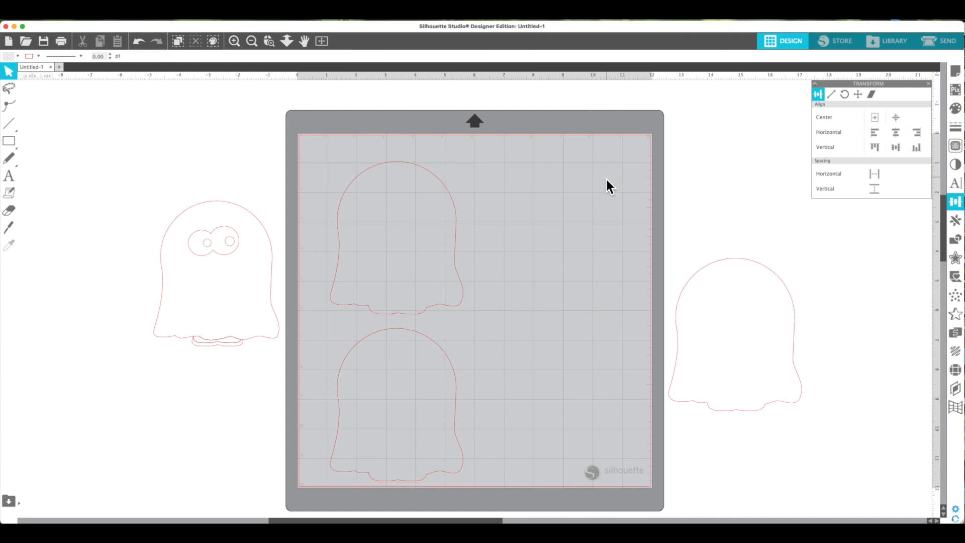
# Flip the upper outline vertically and center-align it horizontally with the lower outline again
pyautogui.click(444, 189)
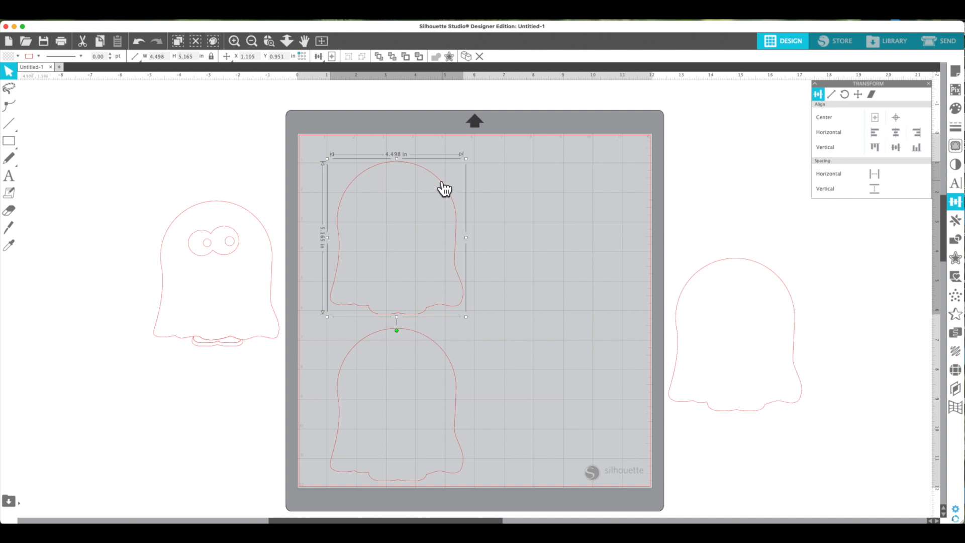
pyautogui.rightClick(444, 184)
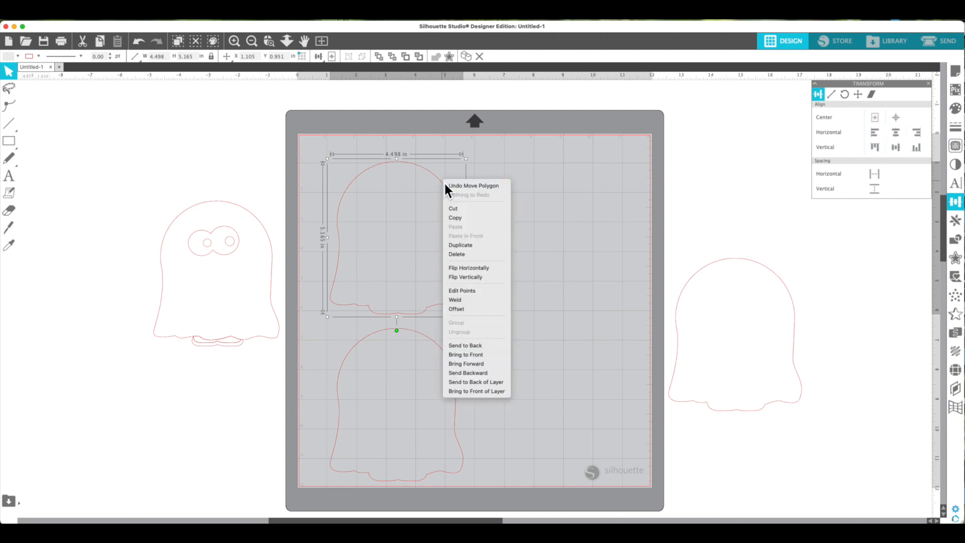
pyautogui.click(470, 276)
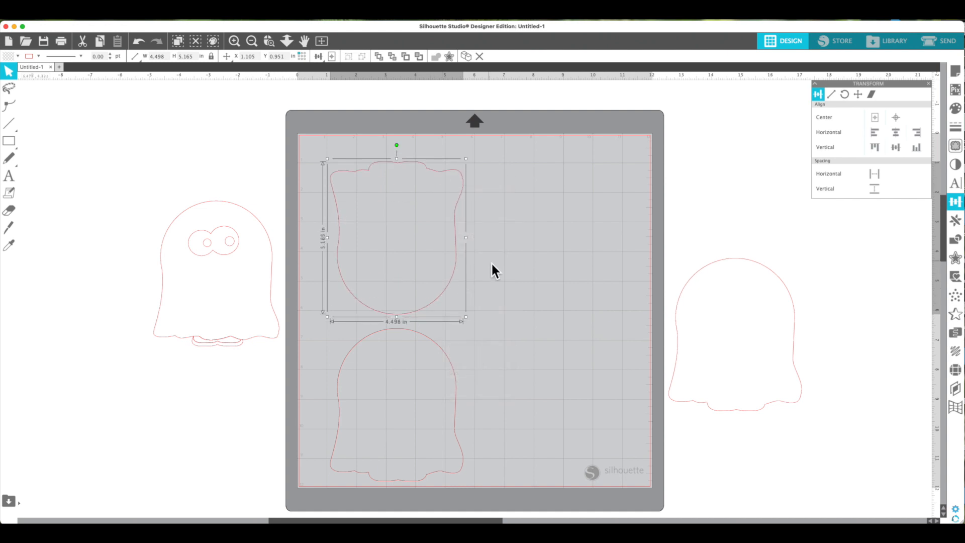
pyautogui.click(491, 262)
pyautogui.moveTo(306, 143); pyautogui.dragTo(424, 461)
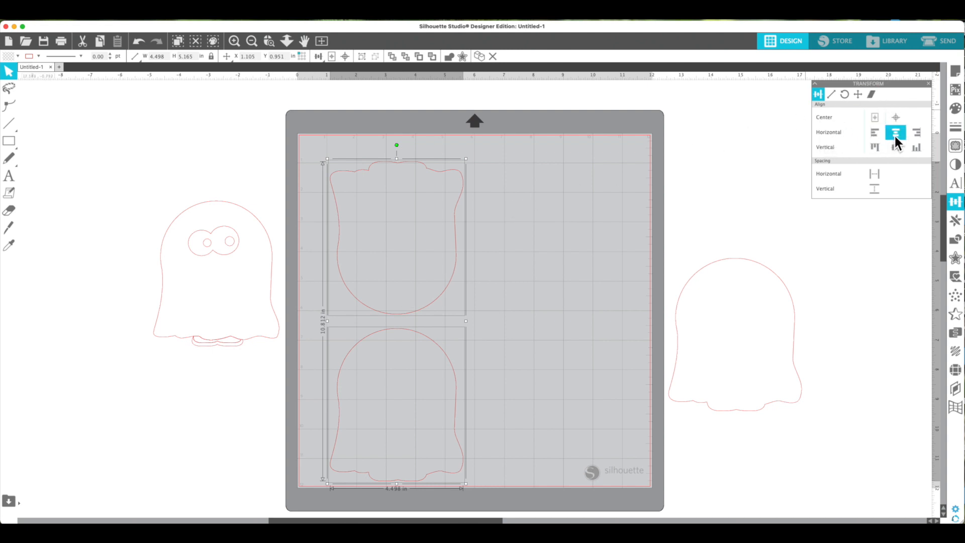
pyautogui.click(550, 215)
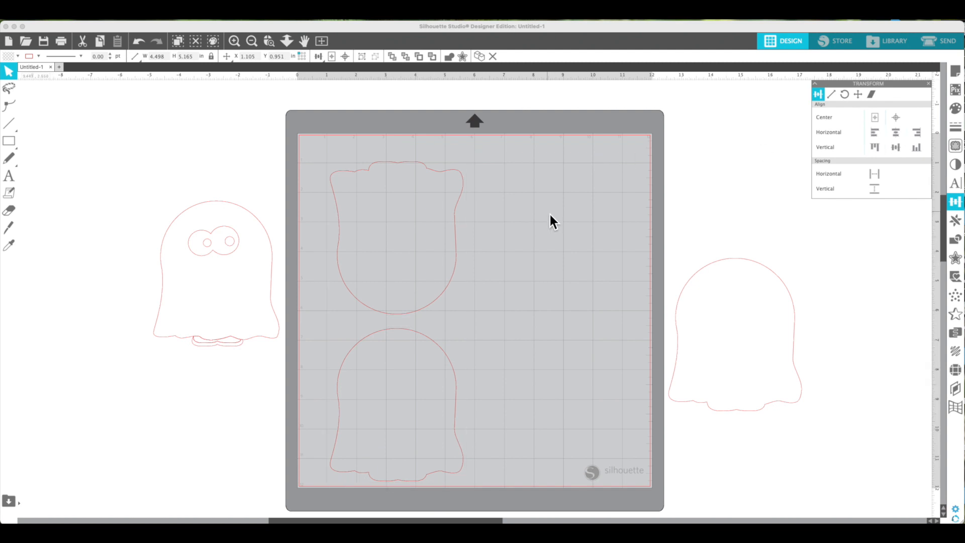
# Nudge the lower outline upward until its rounded head slightly overlaps the flipped outline's head
pyautogui.click(415, 333)
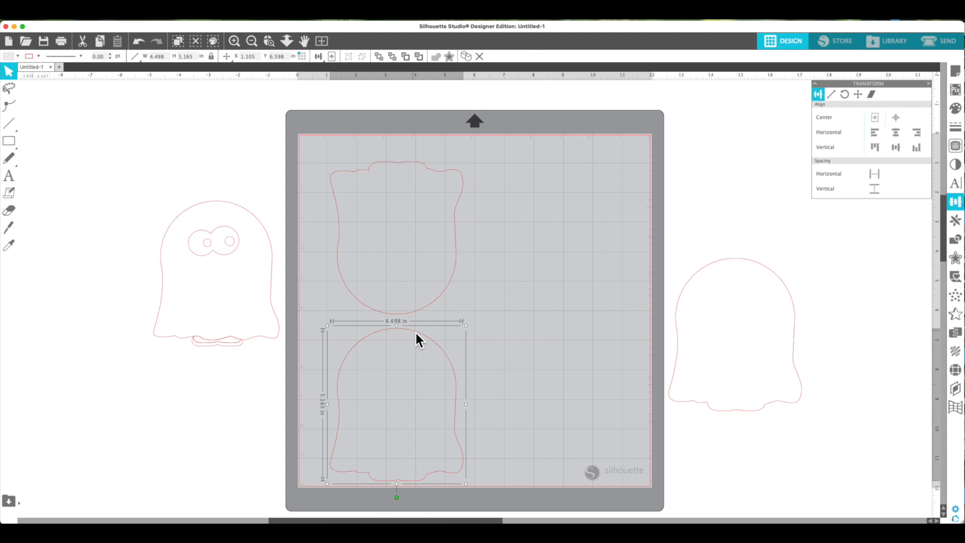
pyautogui.press('Up')
pyautogui.press('Up')
pyautogui.press('Up')
pyautogui.press('Up')
pyautogui.press('Up')
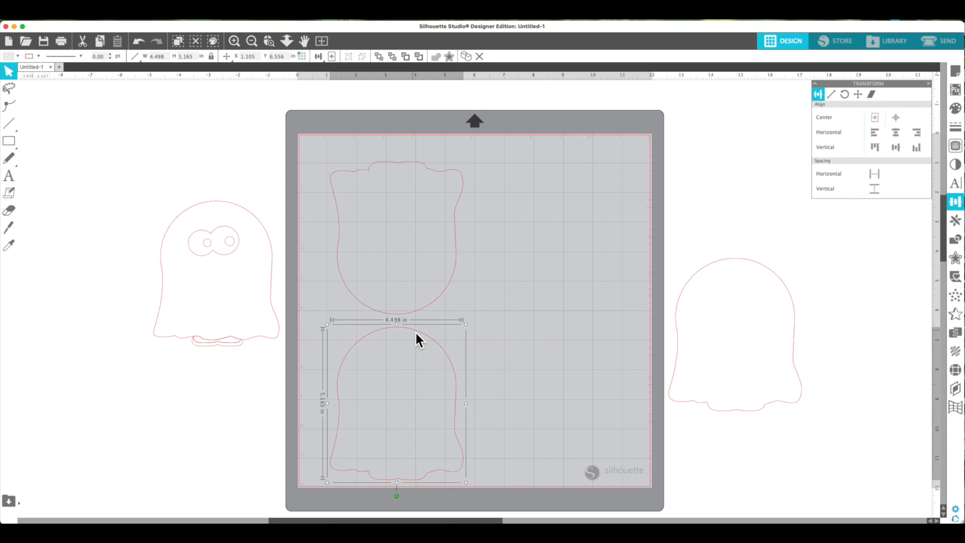
pyautogui.press('Up')
pyautogui.press('Up')
pyautogui.press('Up')
pyautogui.press('Up')
pyautogui.press('Up')
pyautogui.press('Up')
pyautogui.press('Up')
pyautogui.press('Up')
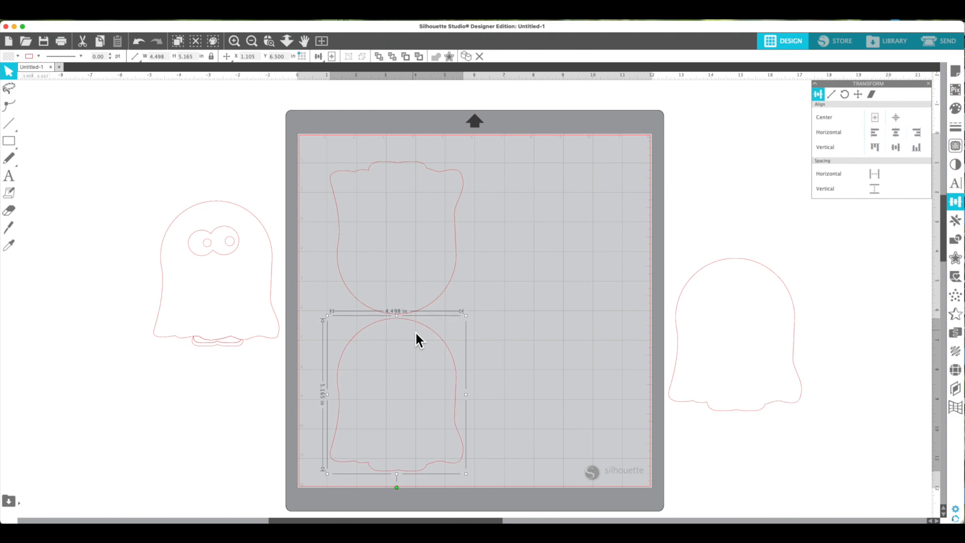
pyautogui.press('Up')
pyautogui.press('Up')
pyautogui.press('Up')
pyautogui.press('Up')
pyautogui.press('Up')
pyautogui.press('Up')
pyautogui.press('Up')
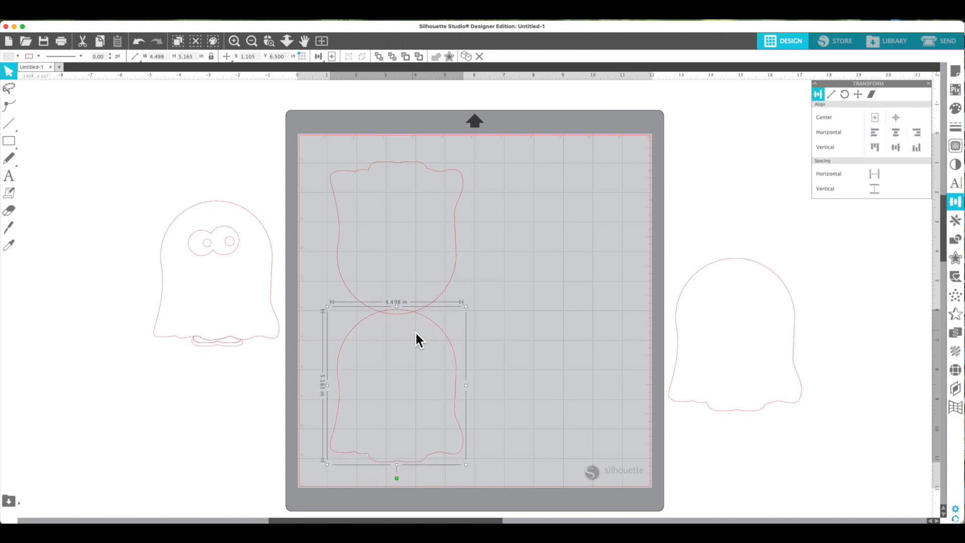
pyautogui.click(510, 340)
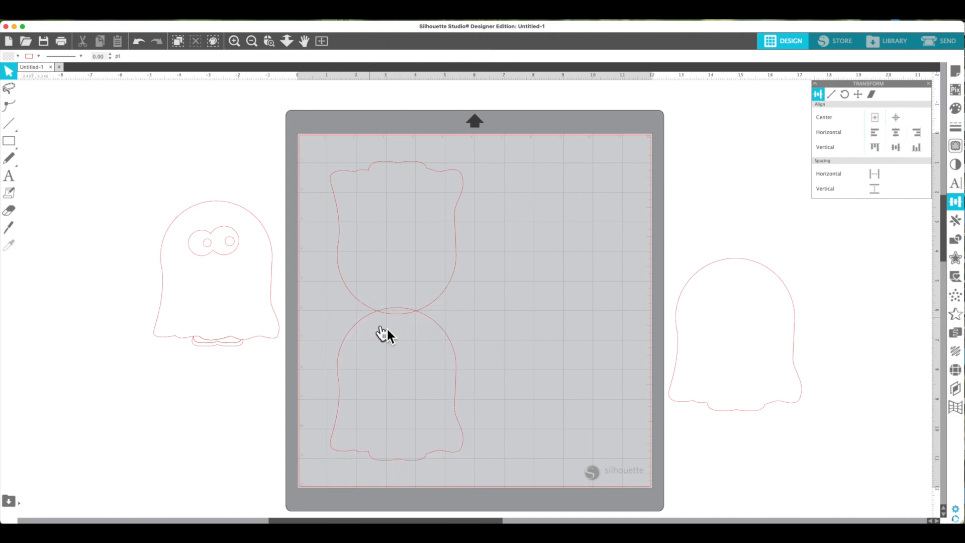
# Nudge the lower outline further upward until its head overlaps the flipped outline's head by about 1 inch
pyautogui.click(436, 326)
pyautogui.press('Up')
pyautogui.press('Up')
pyautogui.press('Up')
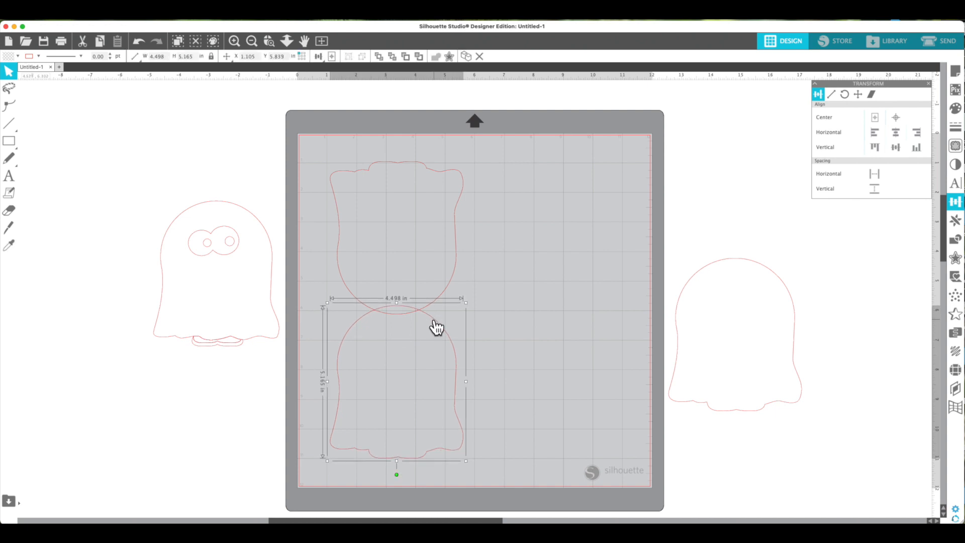
pyautogui.press('Up')
pyautogui.press('Up')
pyautogui.press('Up')
pyautogui.press('Up')
pyautogui.press('Up')
pyautogui.press('Up')
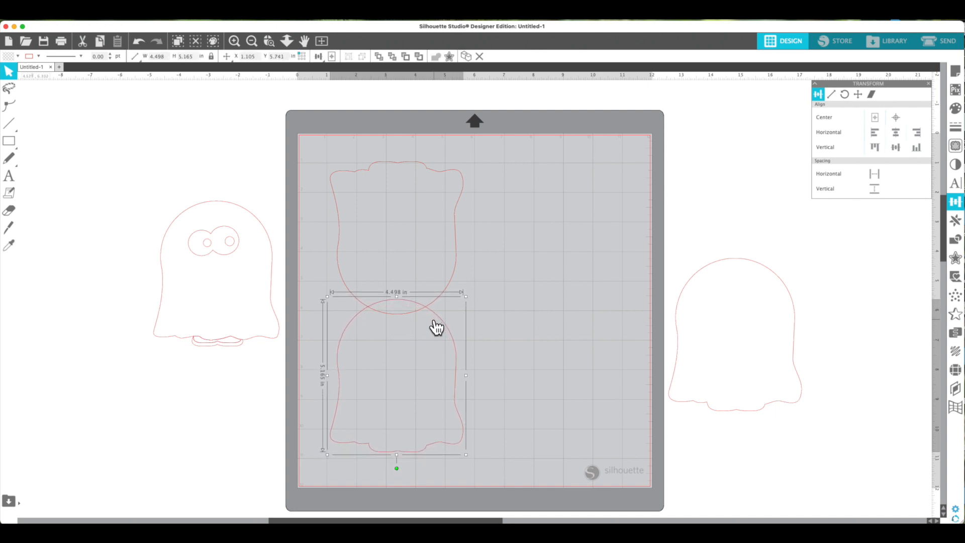
pyautogui.press('Up')
pyautogui.press('Up')
pyautogui.press('Up')
pyautogui.press('Up')
pyautogui.press('Up')
pyautogui.press('Up')
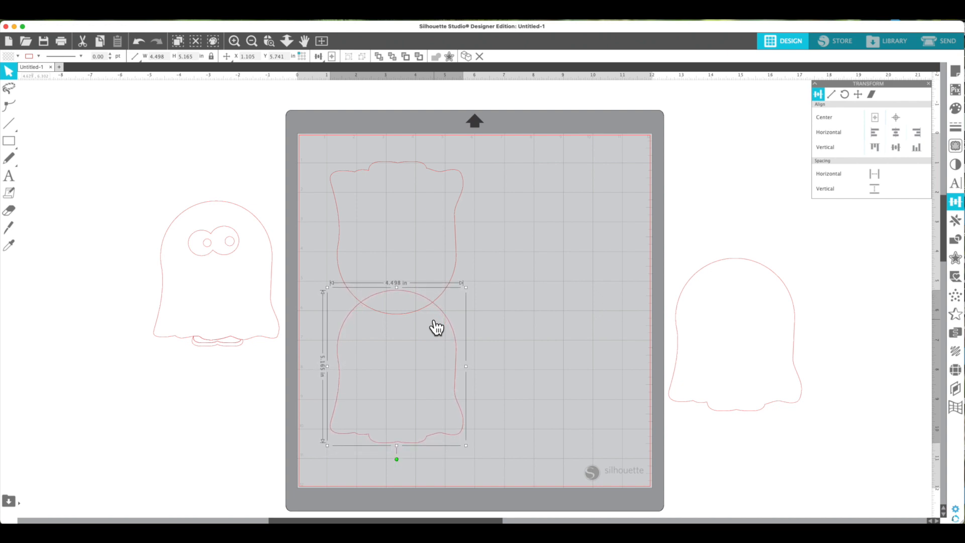
pyautogui.press('Up')
pyautogui.press('Up')
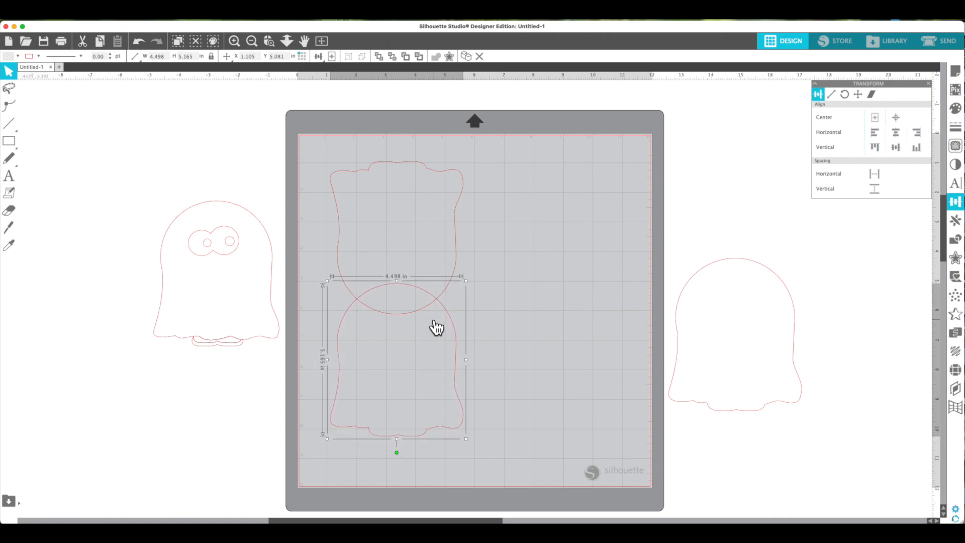
pyautogui.click(558, 316)
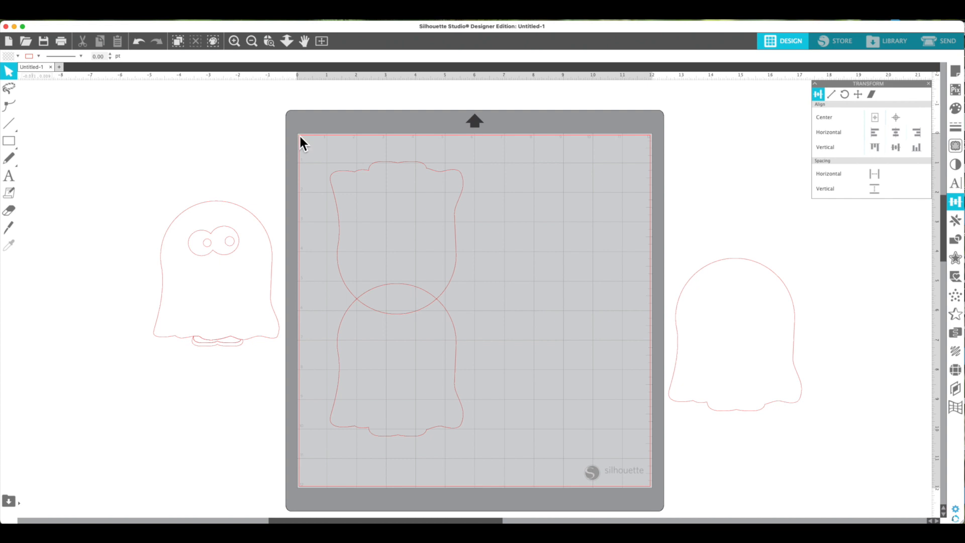
# Weld the two overlapping ghost outlines into one card base shape
pyautogui.moveTo(308, 148); pyautogui.dragTo(481, 445)
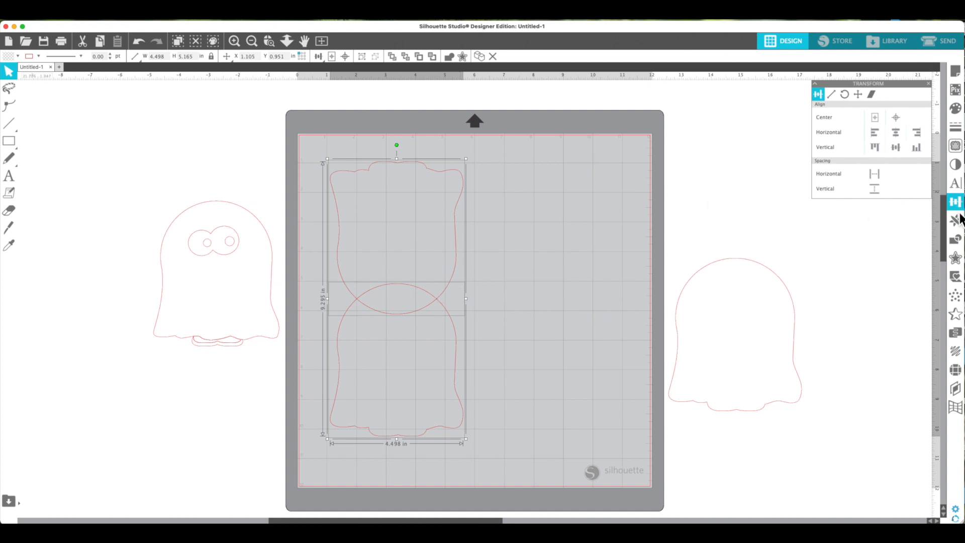
pyautogui.click(954, 245)
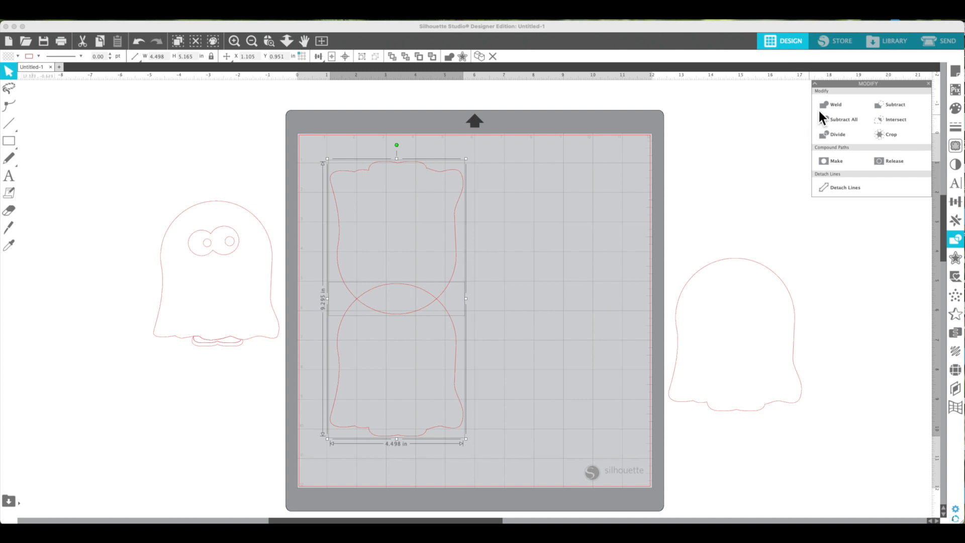
pyautogui.click(835, 106)
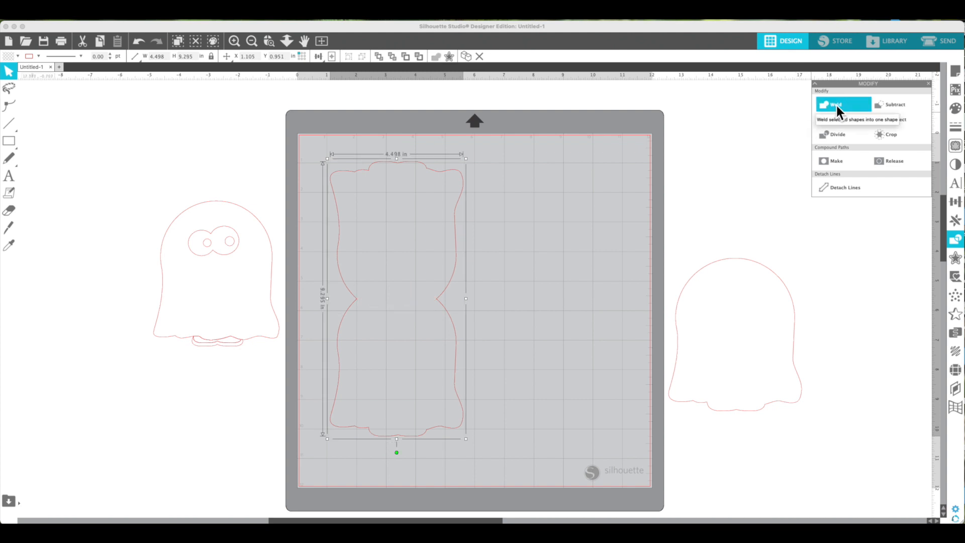
pyautogui.click(573, 221)
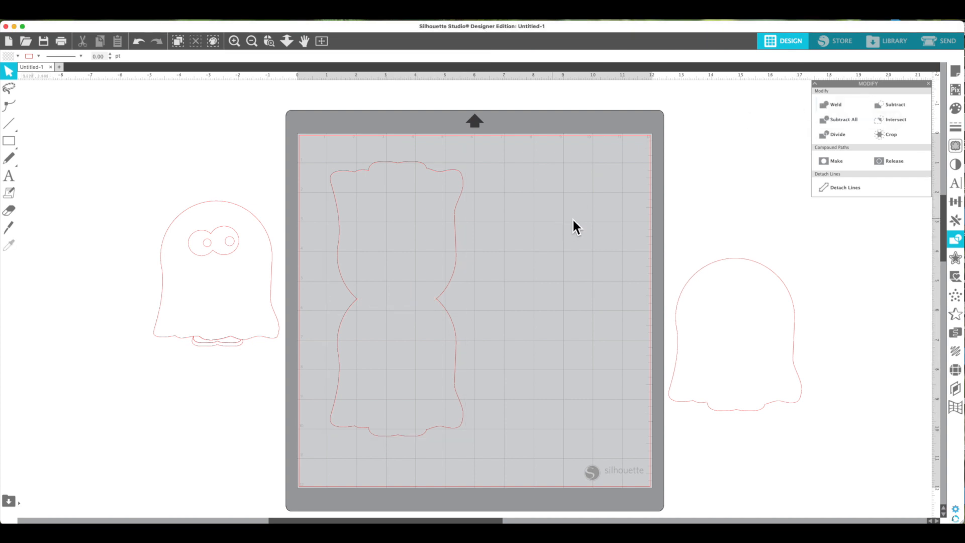
# Fill the welded card base with black
pyautogui.click(445, 171)
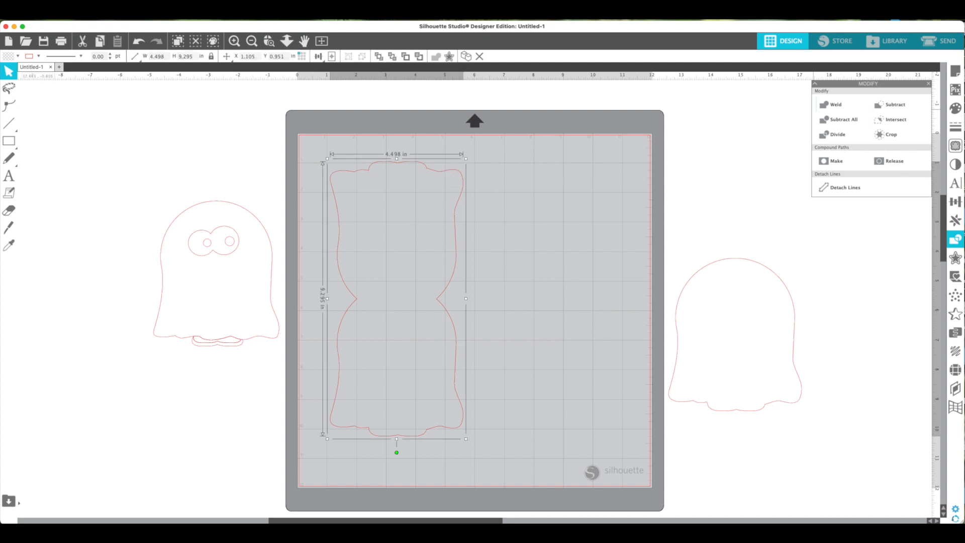
pyautogui.click(959, 110)
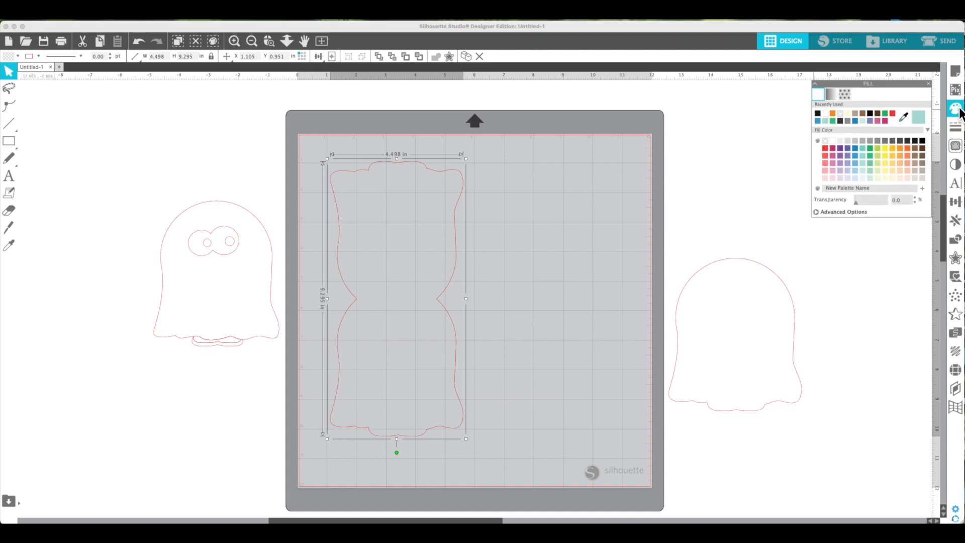
pyautogui.click(818, 114)
pyautogui.click(558, 218)
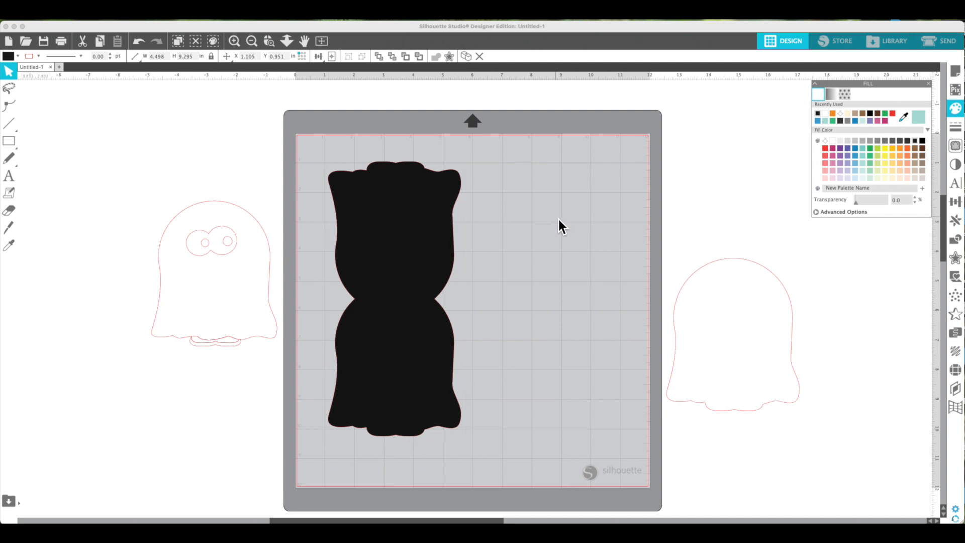
# Fill the single offset ghost outline with white and arrange it on the mat to the left of the black card base
pyautogui.moveTo(754, 269); pyautogui.dragTo(642, 233)
pyautogui.hscroll(-1, 579, 281)
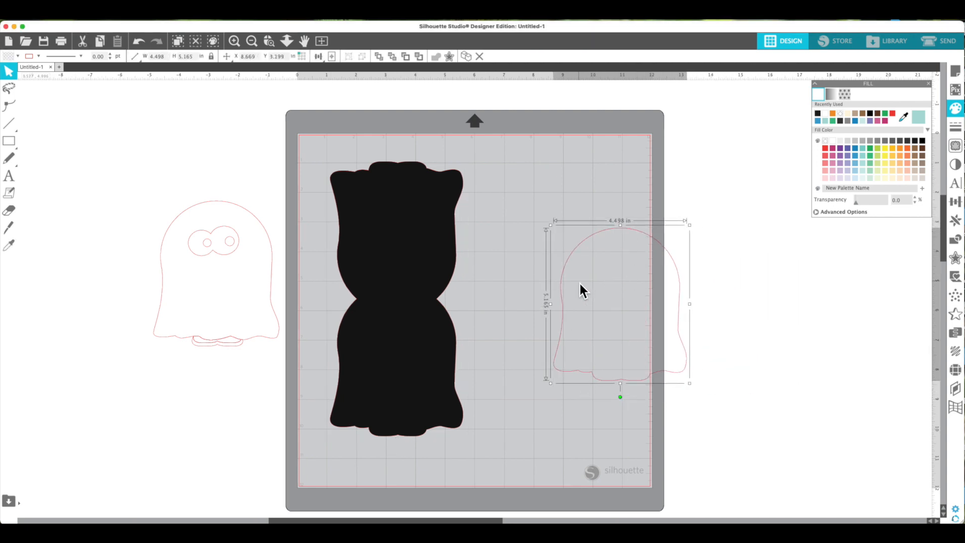
pyautogui.click(826, 143)
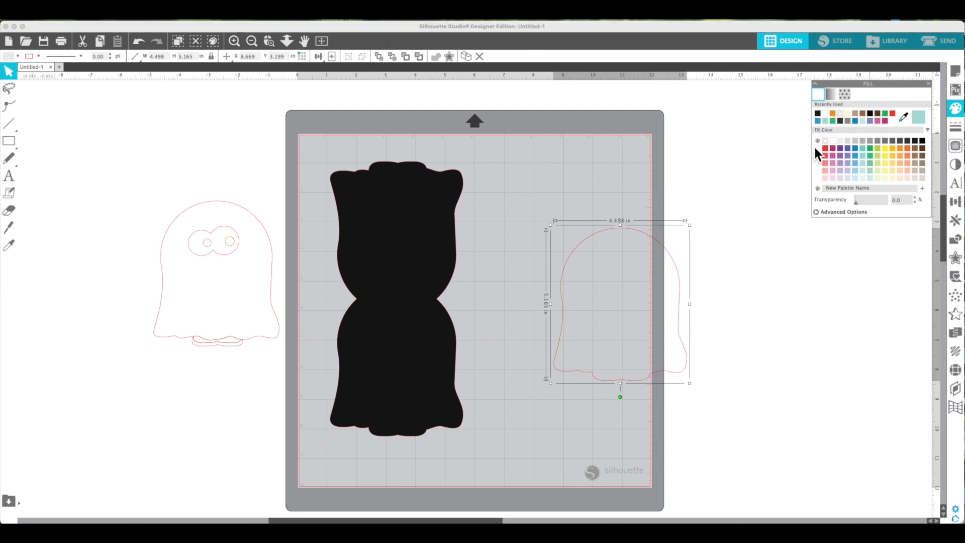
pyautogui.click(835, 115)
pyautogui.click(658, 172)
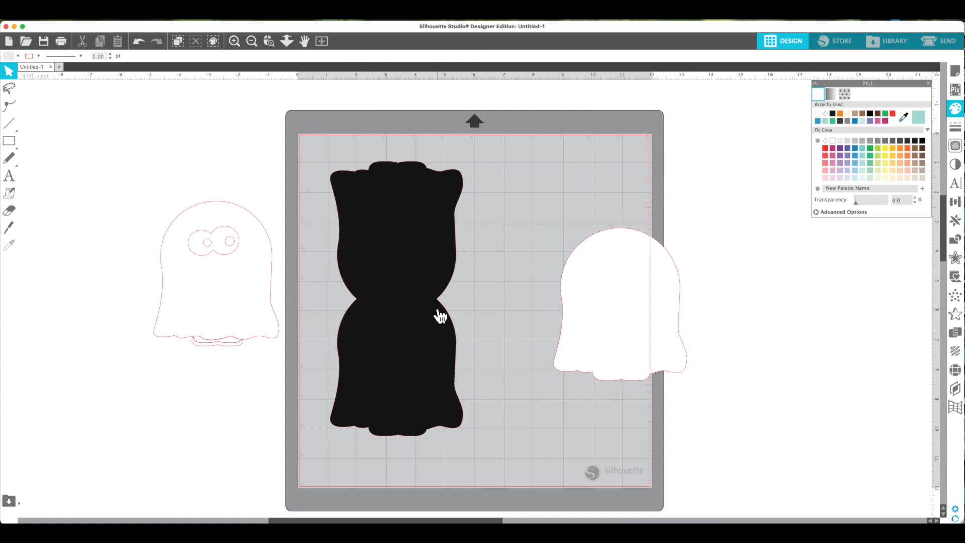
pyautogui.moveTo(628, 240); pyautogui.dragTo(589, 288)
pyautogui.moveTo(442, 308); pyautogui.dragTo(458, 209)
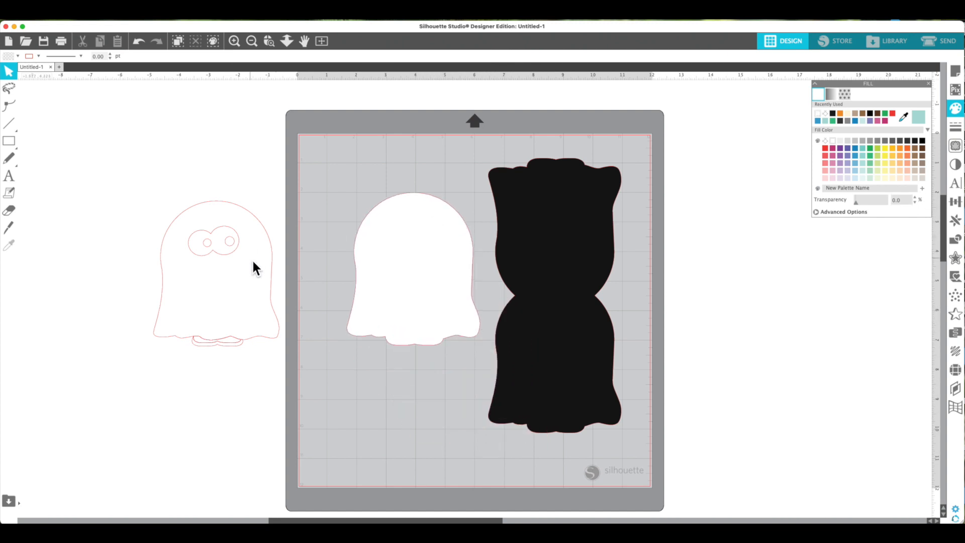
# Ungroup the original ghost design and move its body outline away from the eyes and shoes
pyautogui.click(232, 237)
pyautogui.rightClick(231, 237)
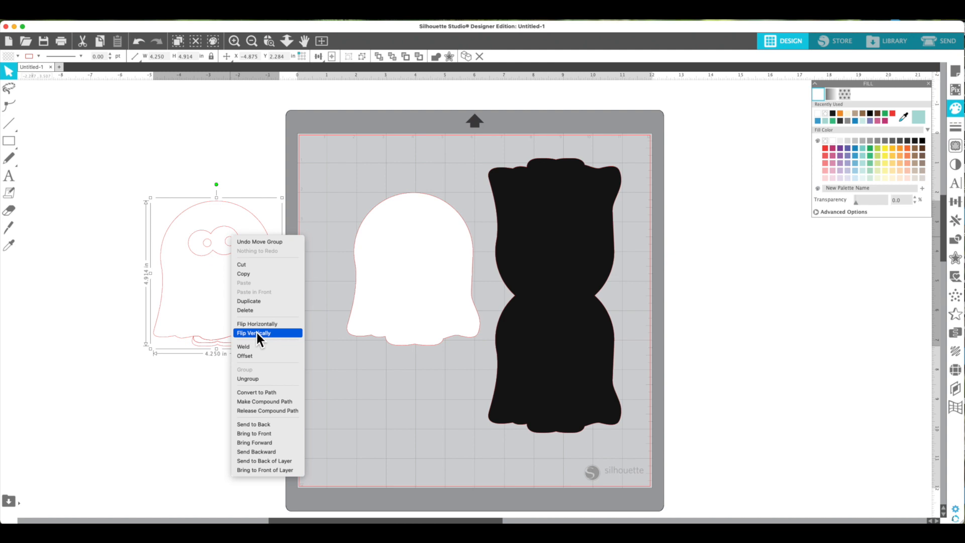
pyautogui.click(256, 381)
pyautogui.click(274, 257)
pyautogui.moveTo(274, 255); pyautogui.dragTo(154, 173)
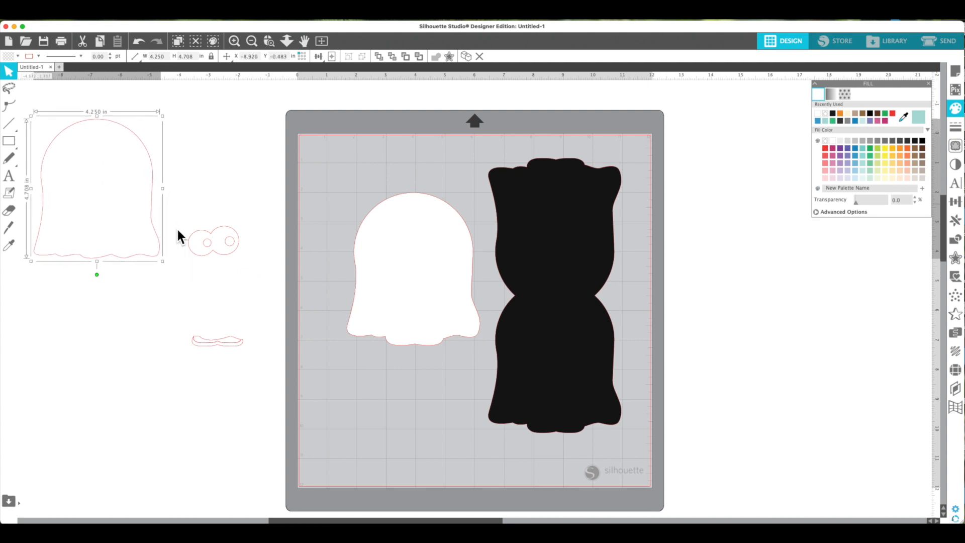
# Separate the joined eye-white outline from the pupils and delete it
pyautogui.moveTo(195, 242); pyautogui.dragTo(204, 195)
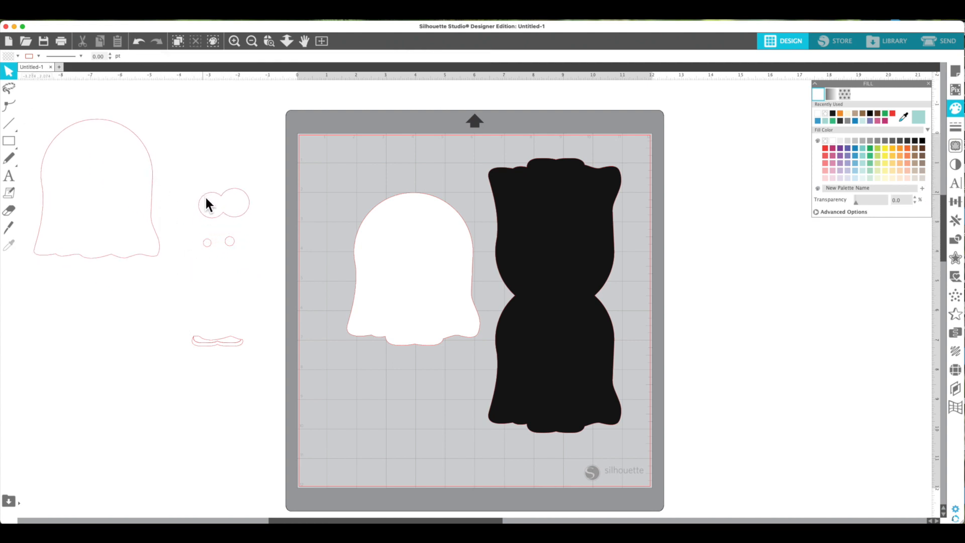
pyautogui.click(207, 201)
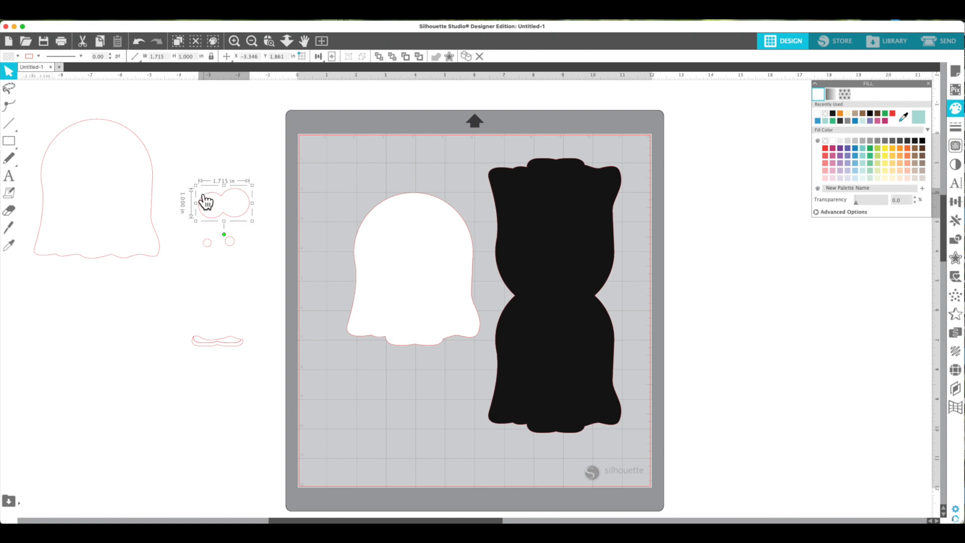
pyautogui.press('Delete')
# Group the two pupil circles and fill them with black
pyautogui.moveTo(190, 224); pyautogui.dragTo(250, 255)
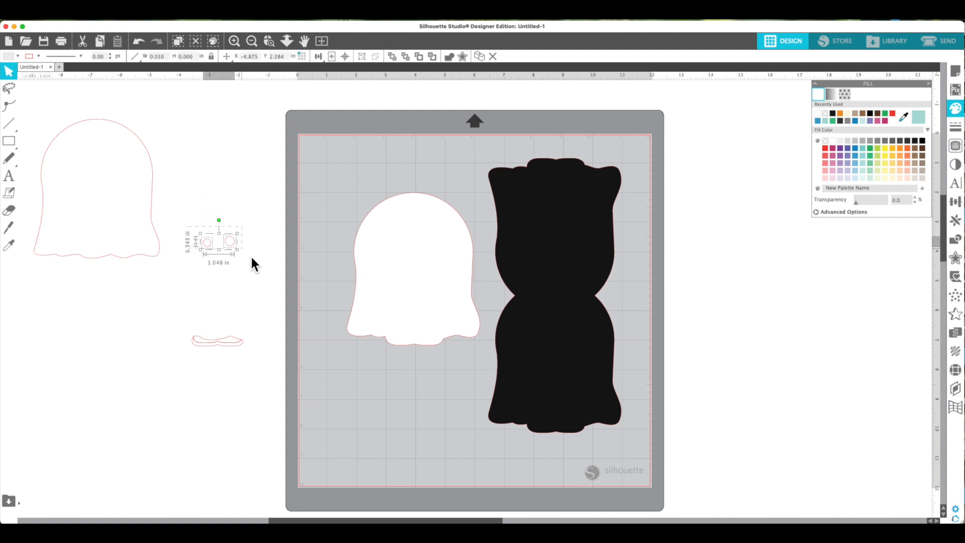
pyautogui.rightClick(231, 241)
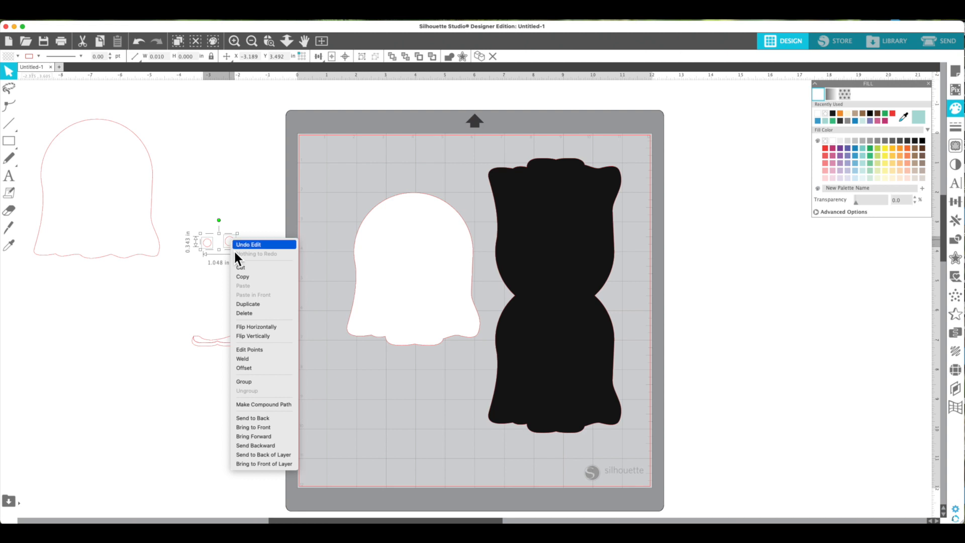
pyautogui.click(257, 382)
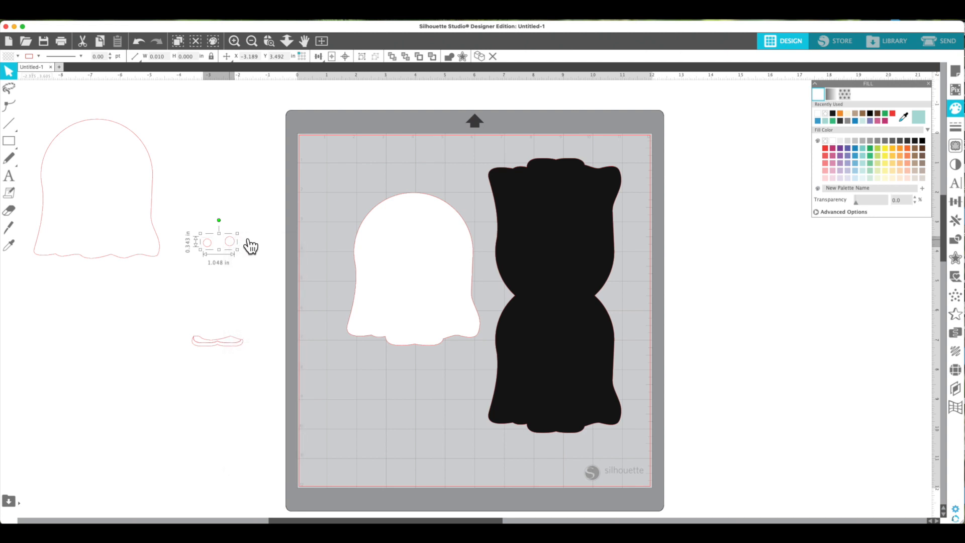
pyautogui.click(835, 115)
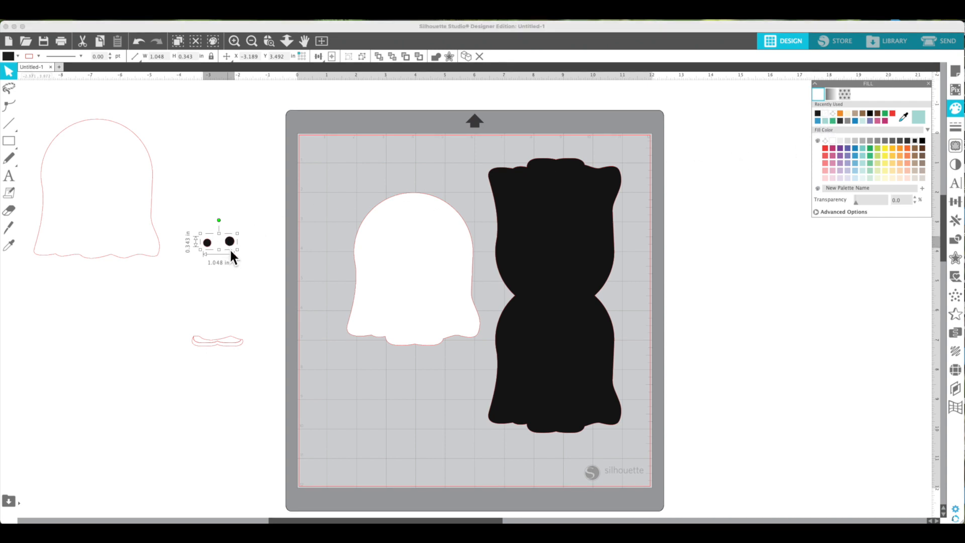
# Place the pupils in front of the white ghost's face and enlarge them to about 1.55 inches wide overall
pyautogui.moveTo(233, 241); pyautogui.dragTo(345, 228)
pyautogui.rightClick(344, 227)
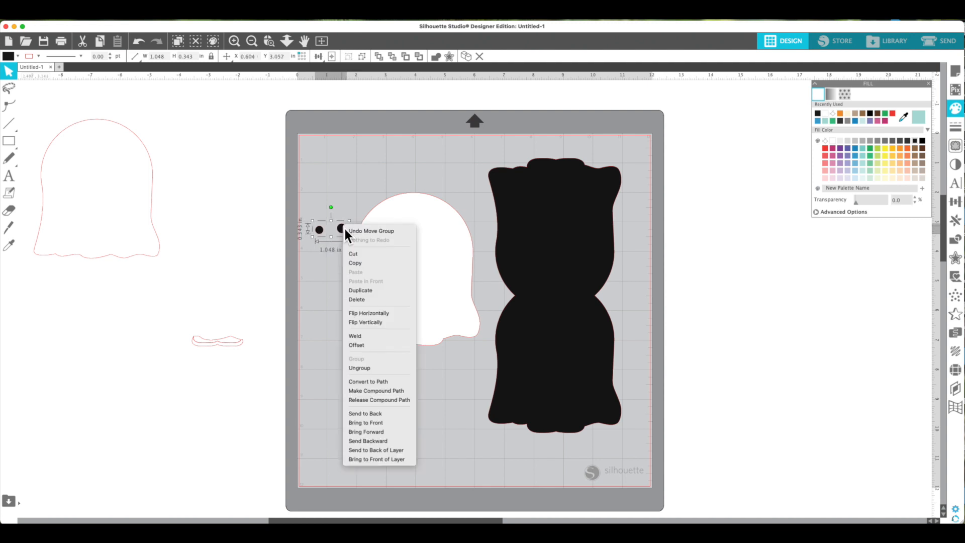
pyautogui.click(385, 427)
pyautogui.moveTo(346, 229); pyautogui.dragTo(436, 236)
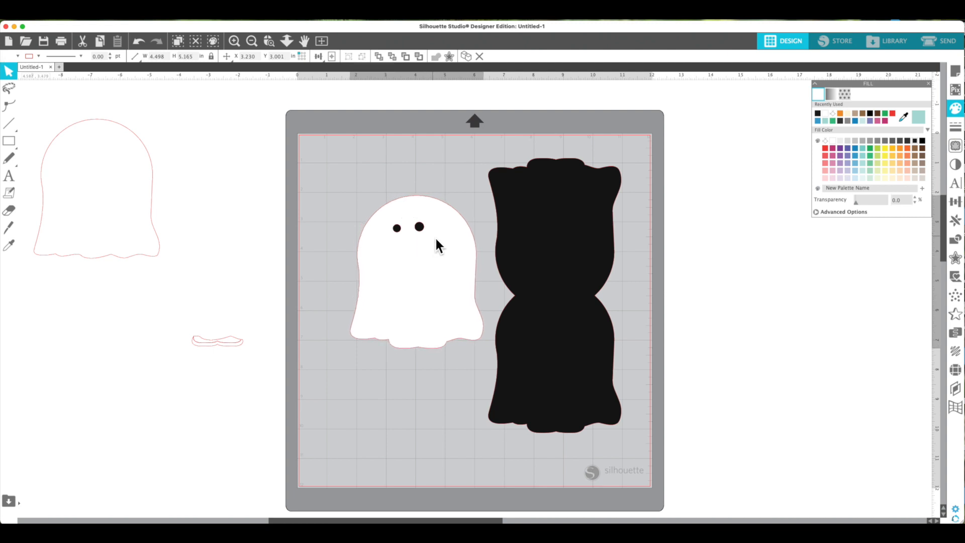
pyautogui.click(422, 231)
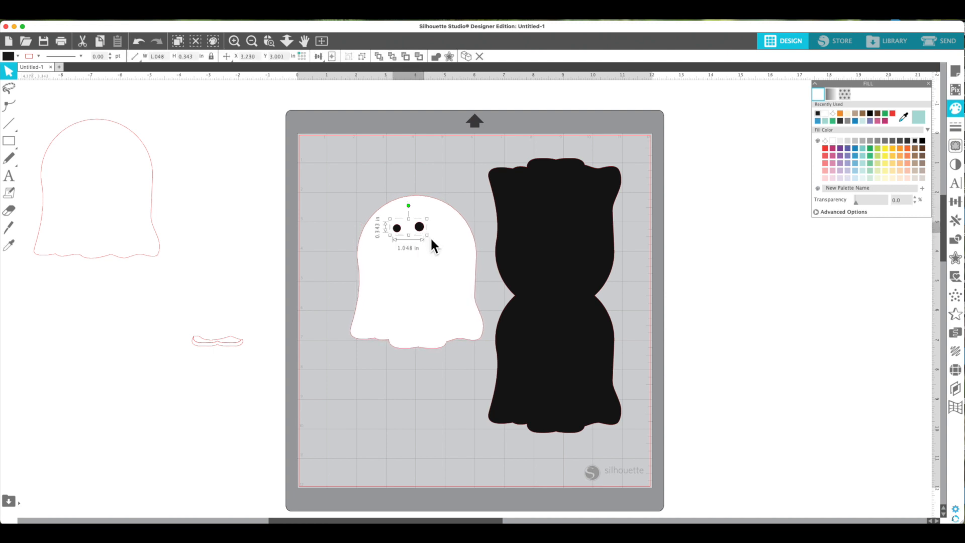
pyautogui.moveTo(433, 237); pyautogui.dragTo(442, 243)
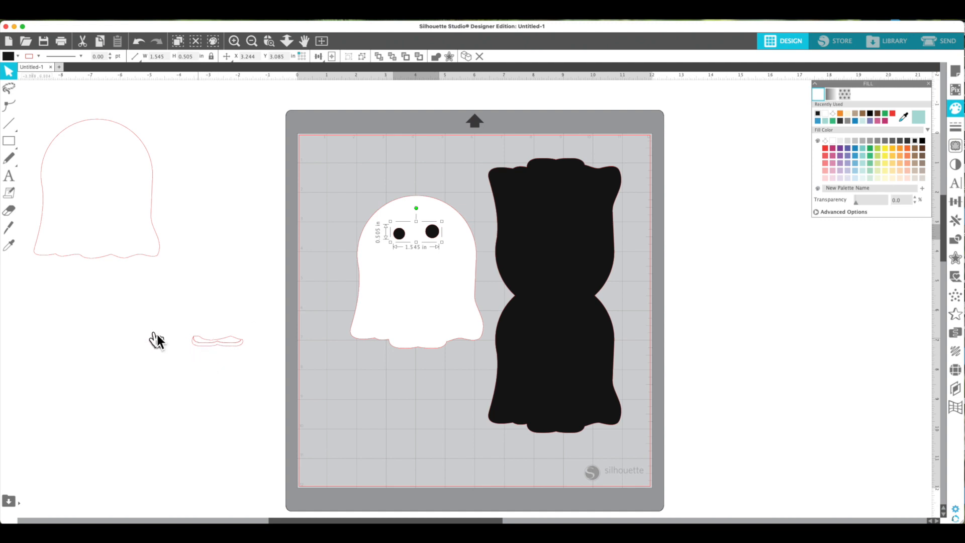
# Check the shoe details in the library preview of the chubby ghost design and return to the drawing
pyautogui.click(899, 46)
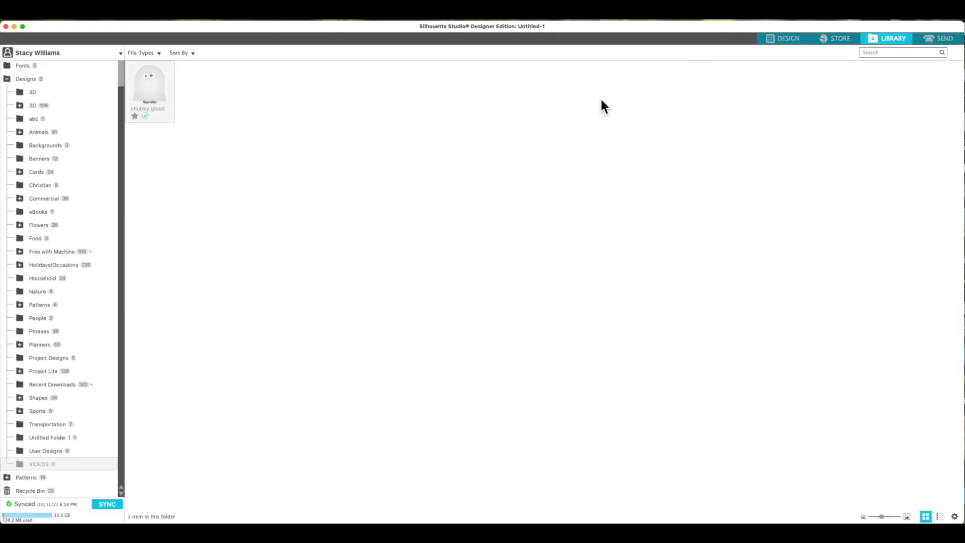
pyautogui.click(163, 116)
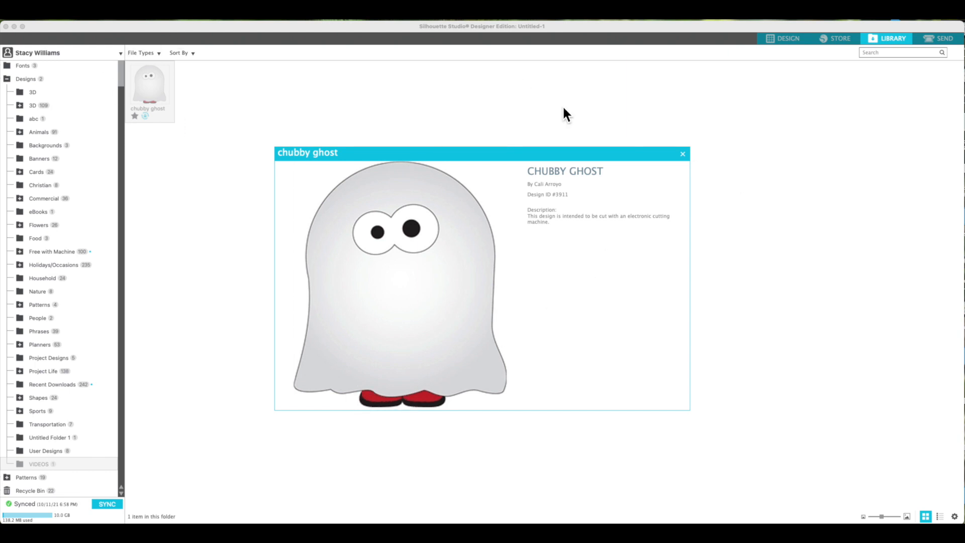
pyautogui.click(779, 40)
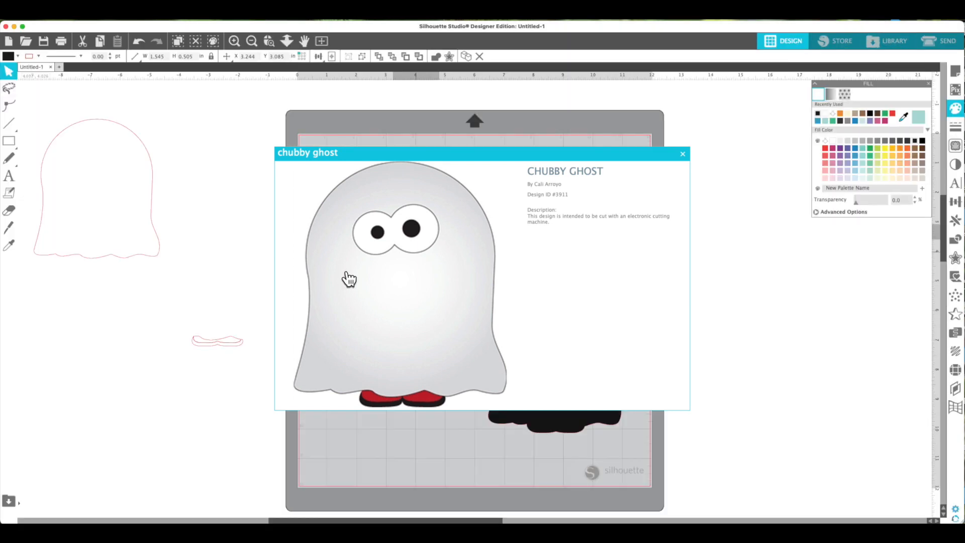
pyautogui.click(683, 154)
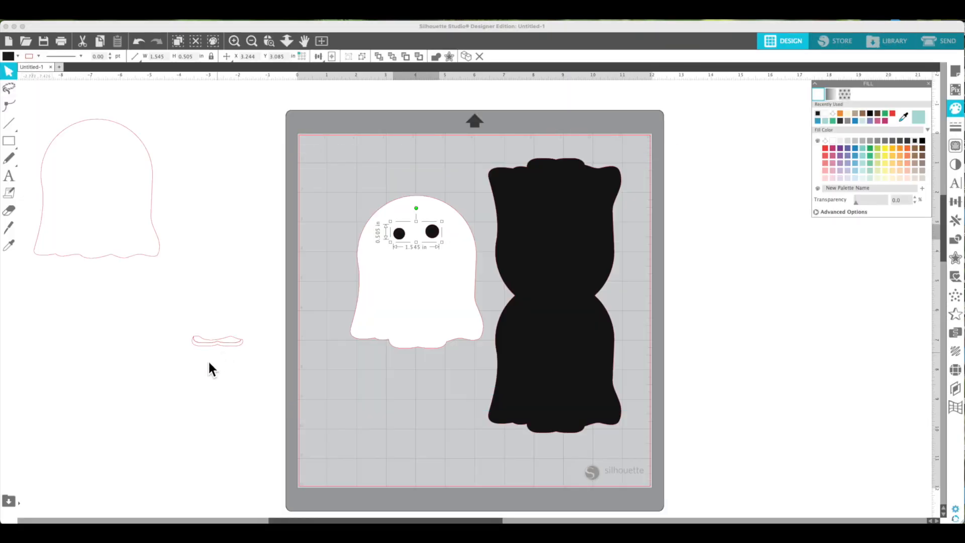
# Fill the upper part of the shoes with orange and the soles with black
pyautogui.click(227, 343)
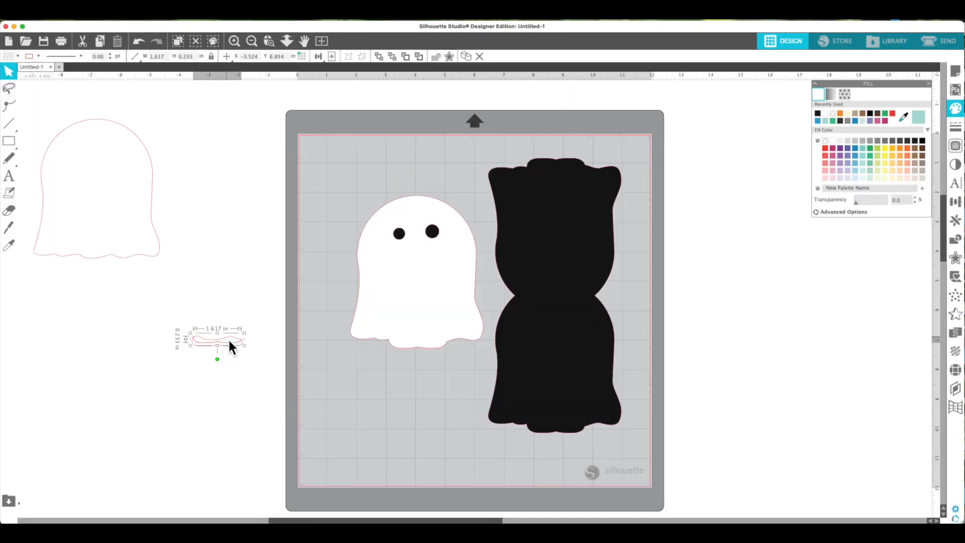
pyautogui.click(840, 114)
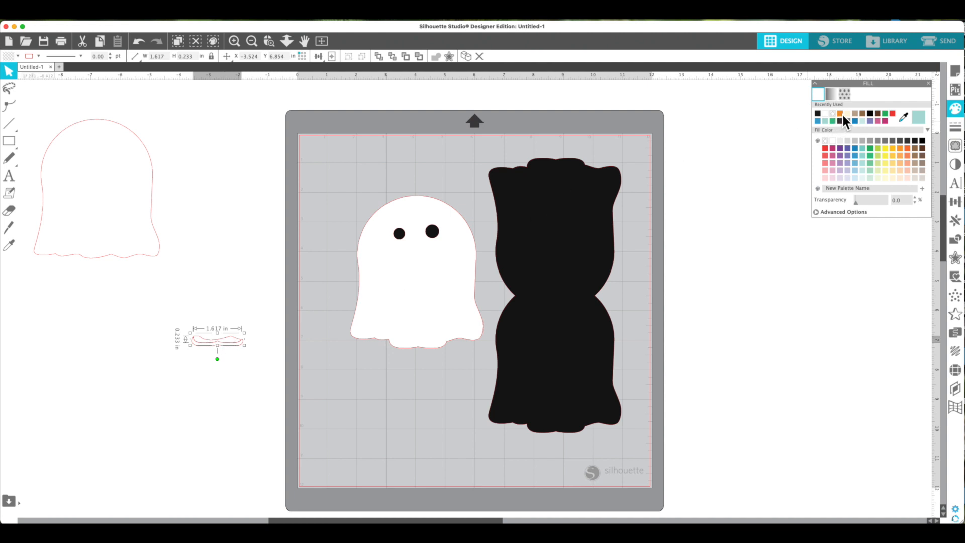
pyautogui.click(238, 348)
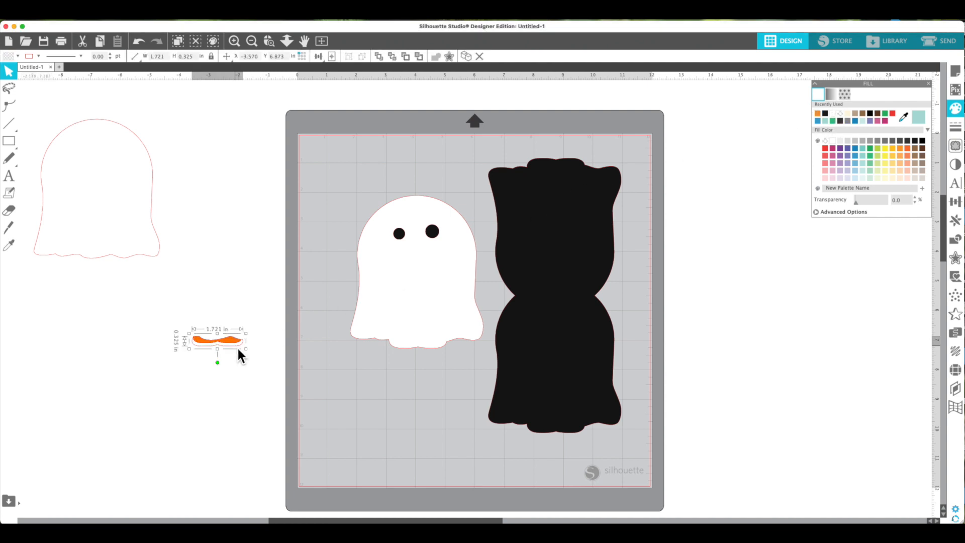
pyautogui.click(828, 115)
pyautogui.click(273, 179)
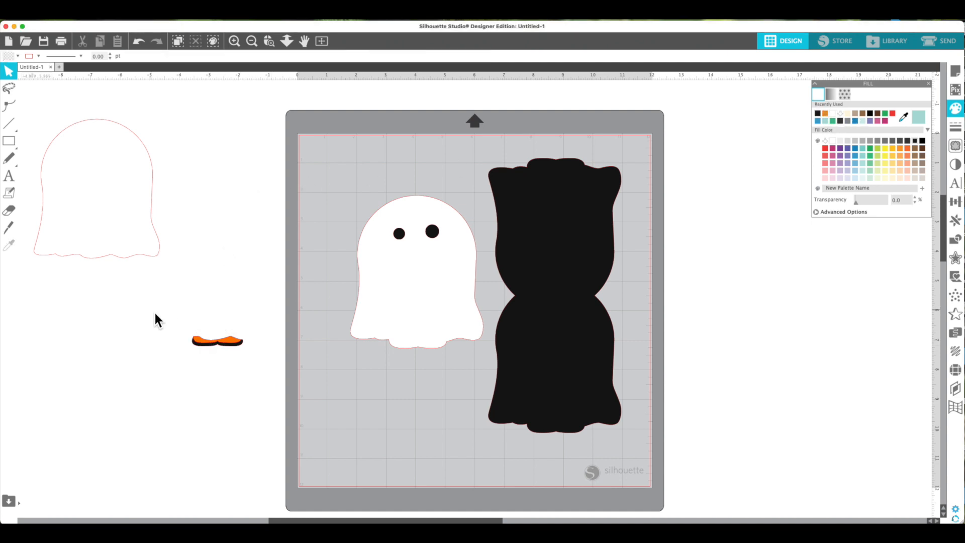
# Group the orange and black shoe shapes and bring the group to the front
pyautogui.moveTo(151, 310); pyautogui.dragTo(241, 350)
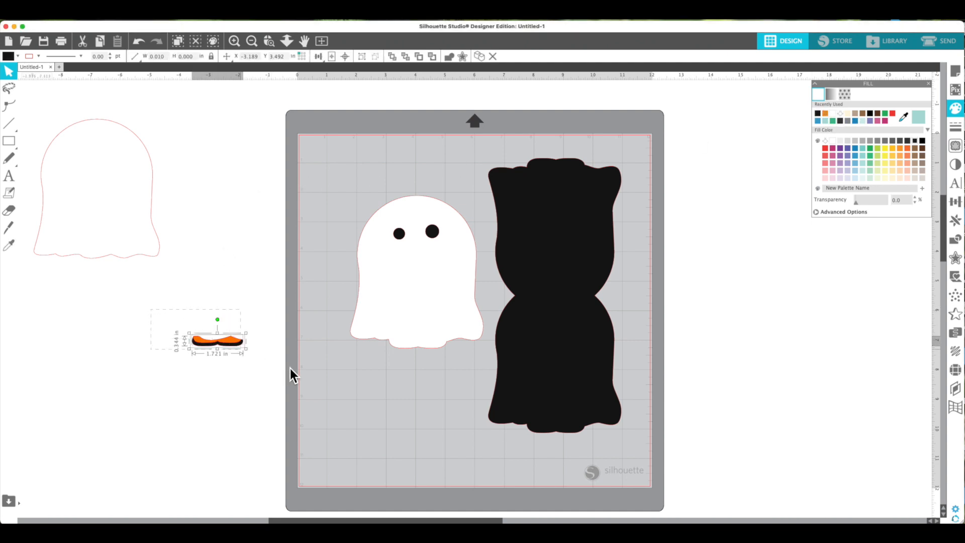
pyautogui.rightClick(228, 340)
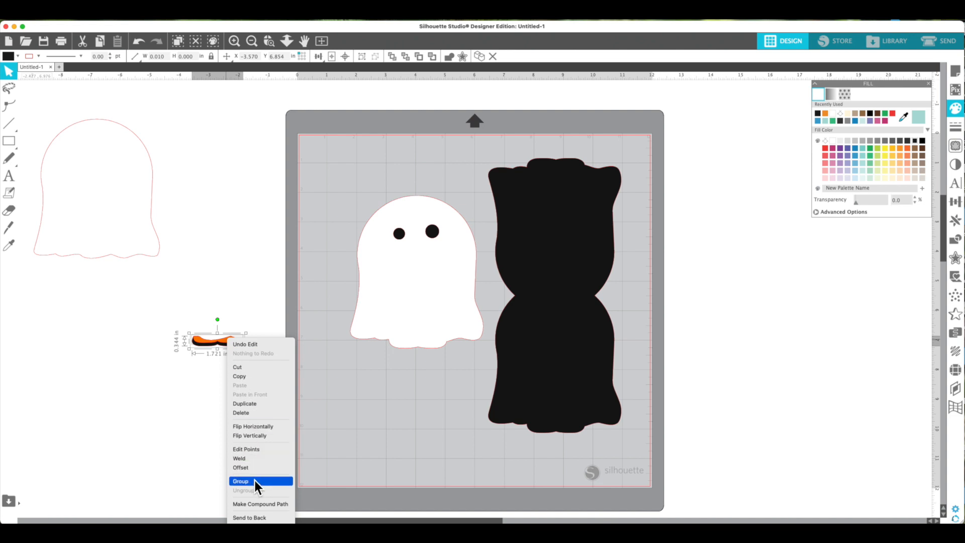
pyautogui.click(254, 481)
pyautogui.rightClick(229, 344)
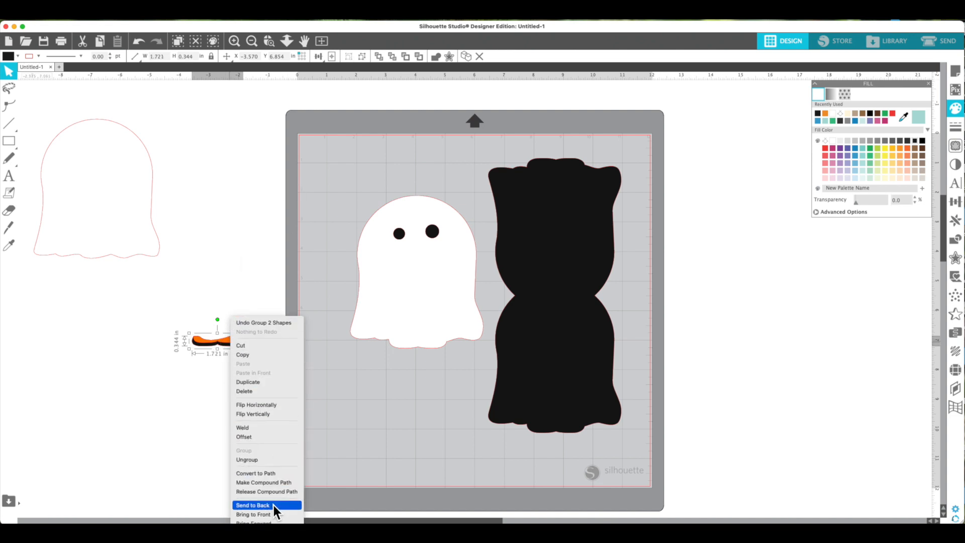
pyautogui.click(271, 515)
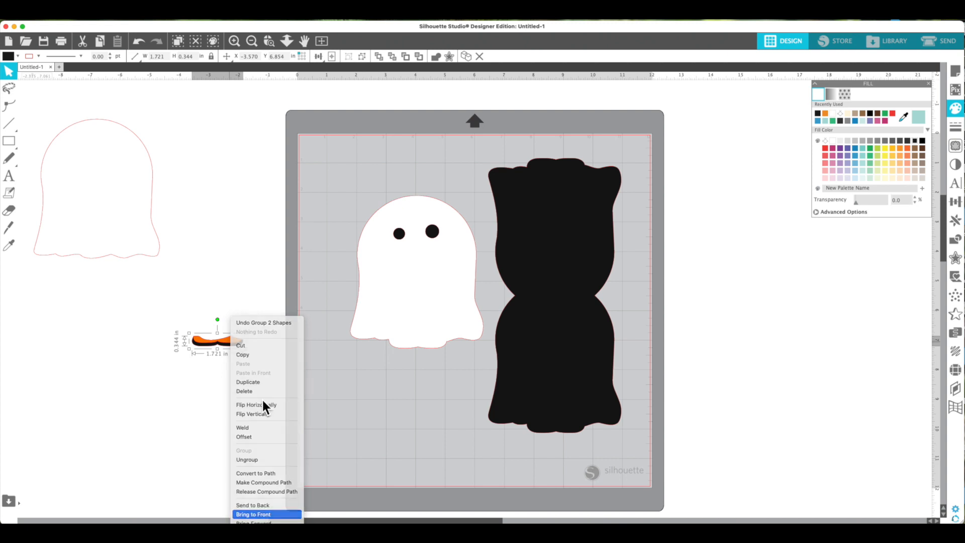
pyautogui.click(243, 312)
# Place the grouped shoes over the feet below the white ghost's hem and enlarge them to about 1.84 inches wide
pyautogui.moveTo(233, 347); pyautogui.dragTo(432, 346)
pyautogui.moveTo(113, 258); pyautogui.dragTo(189, 260)
pyautogui.click(239, 327)
pyautogui.click(442, 340)
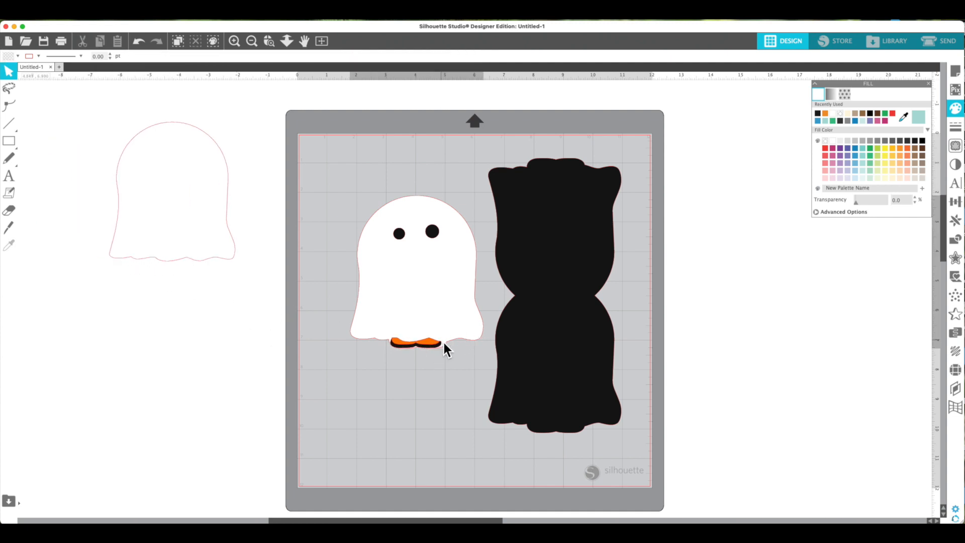
pyautogui.click(431, 346)
pyautogui.click(432, 347)
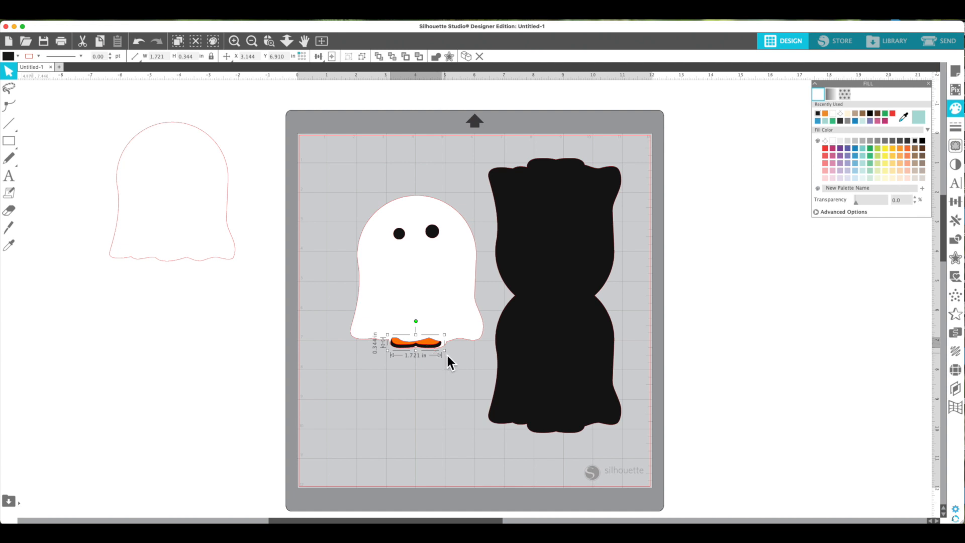
pyautogui.moveTo(447, 354); pyautogui.dragTo(450, 352)
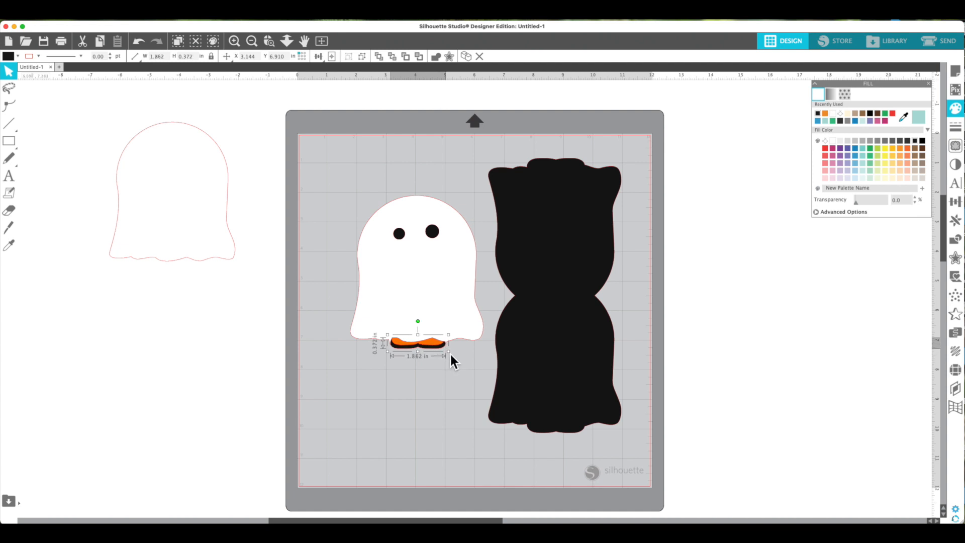
pyautogui.click(428, 388)
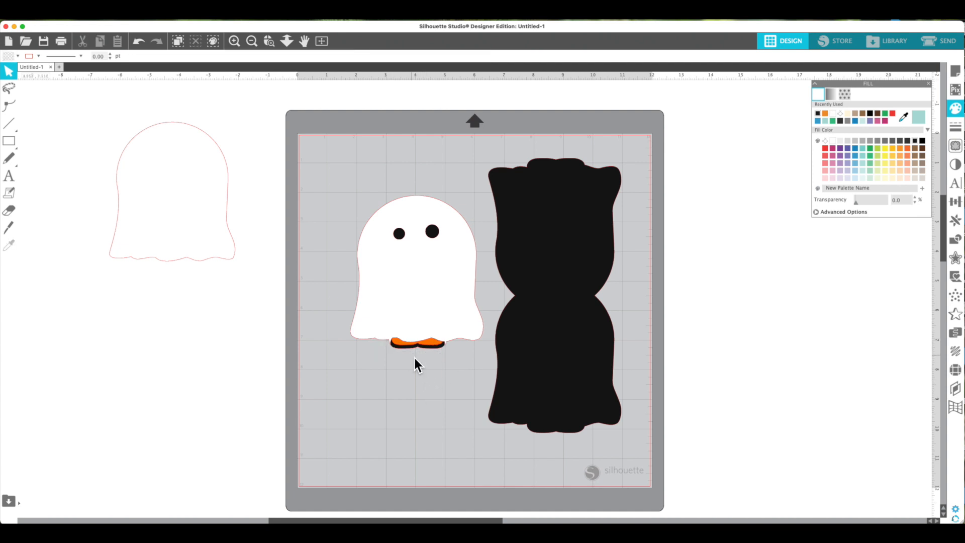
# Try out the assembled card by placing the white ghost, eyes and shoes over the lower half of the black base
pyautogui.moveTo(415, 270); pyautogui.dragTo(367, 279)
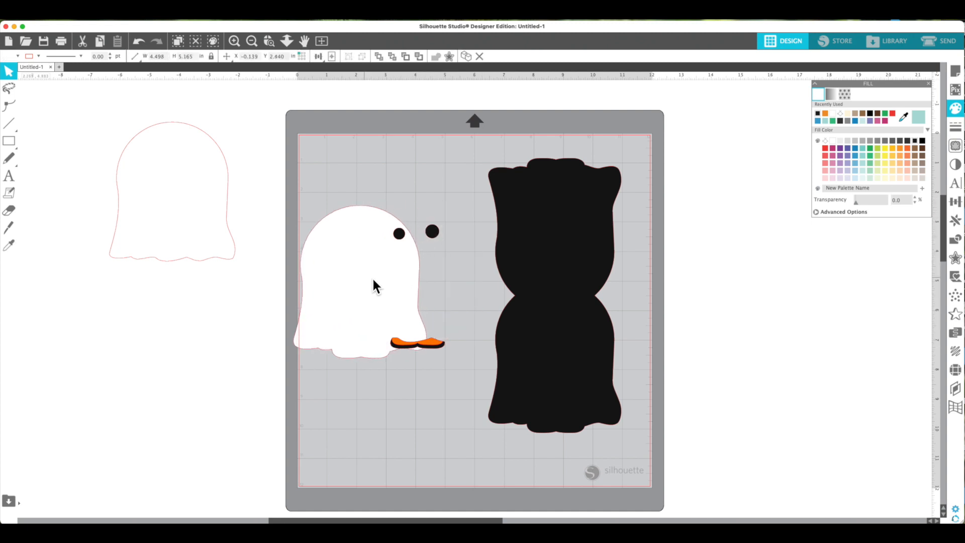
pyautogui.moveTo(409, 291); pyautogui.dragTo(602, 365)
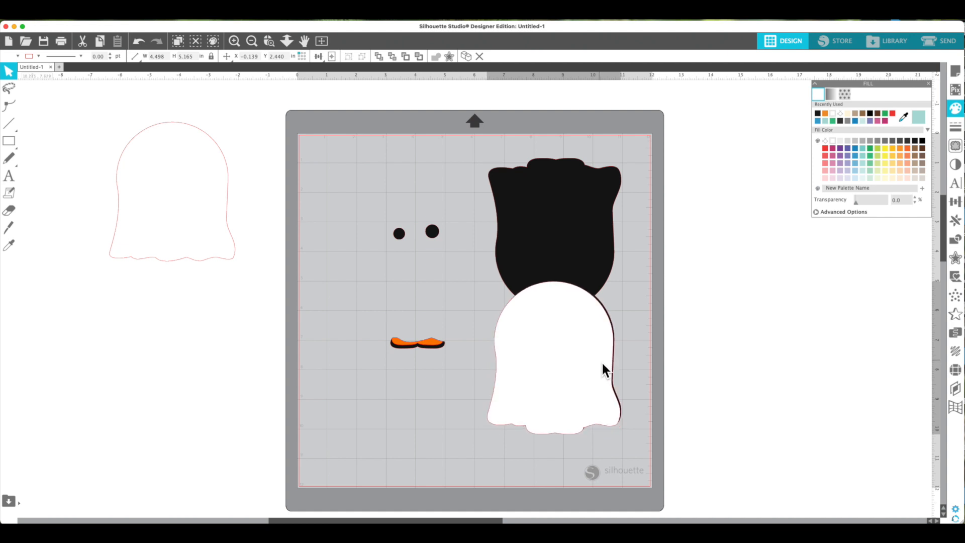
pyautogui.moveTo(435, 236); pyautogui.dragTo(577, 321)
pyautogui.moveTo(380, 328); pyautogui.dragTo(573, 431)
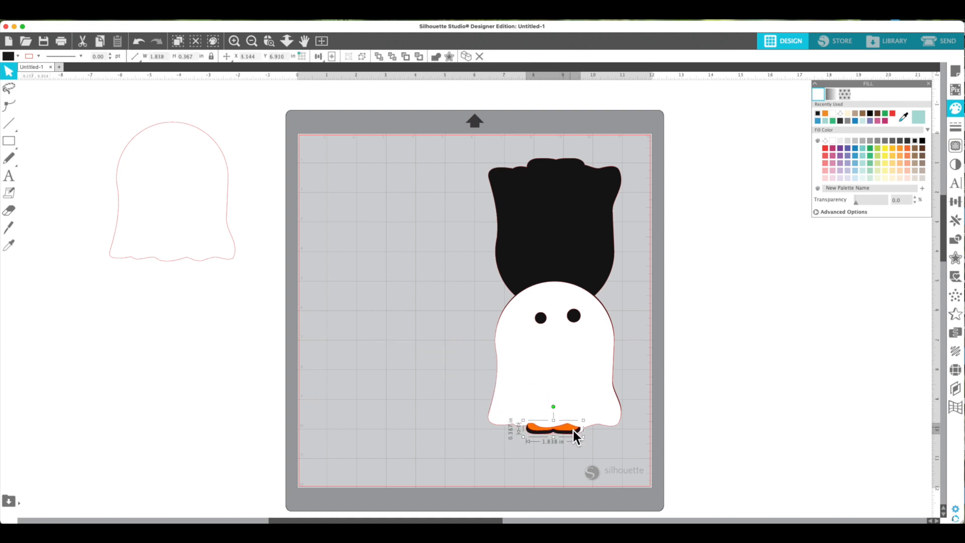
# Move the white ghost, shoes and eyes off the black base and bring the unfilled ghost outline over to its lower half
pyautogui.moveTo(526, 378); pyautogui.dragTo(369, 296)
pyautogui.moveTo(538, 427); pyautogui.dragTo(381, 373)
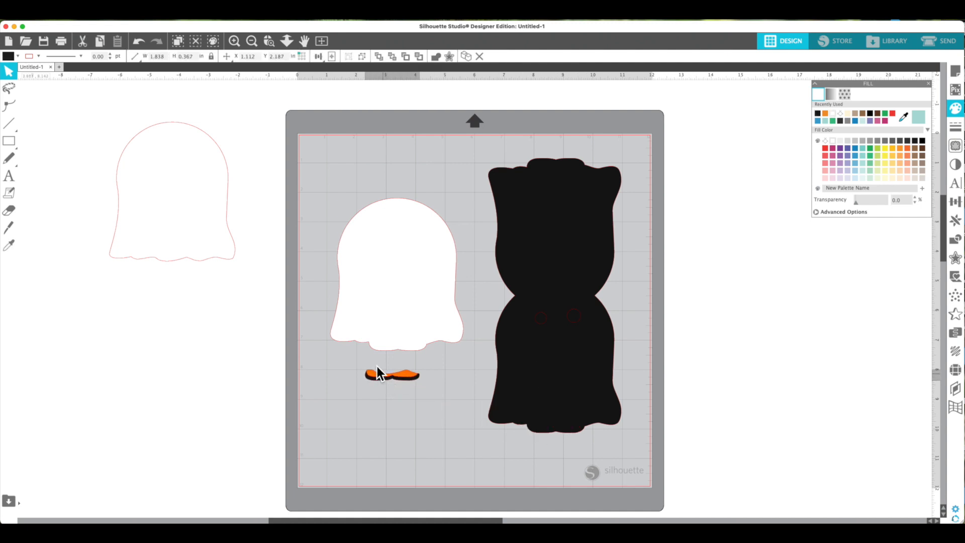
pyautogui.click(231, 180)
pyautogui.click(228, 177)
pyautogui.moveTo(231, 179); pyautogui.dragTo(661, 322)
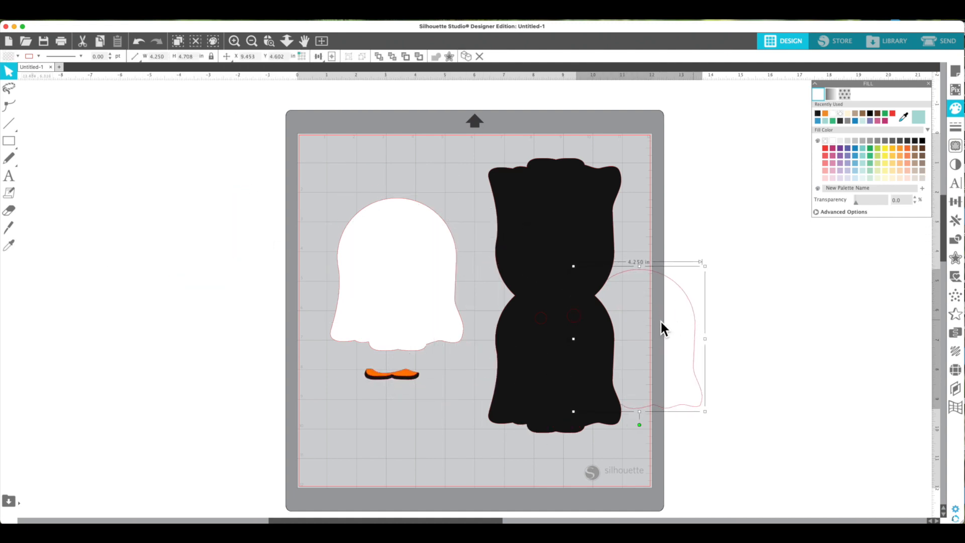
pyautogui.click(544, 323)
pyautogui.moveTo(544, 321); pyautogui.dragTo(437, 295)
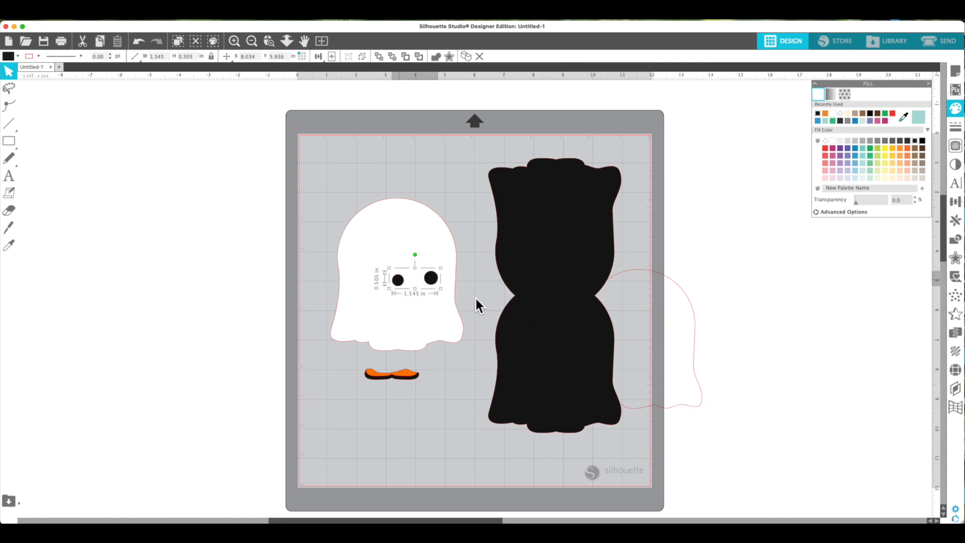
# Fill the footless ghost outline with white and bring it in front of the black base
pyautogui.click(670, 280)
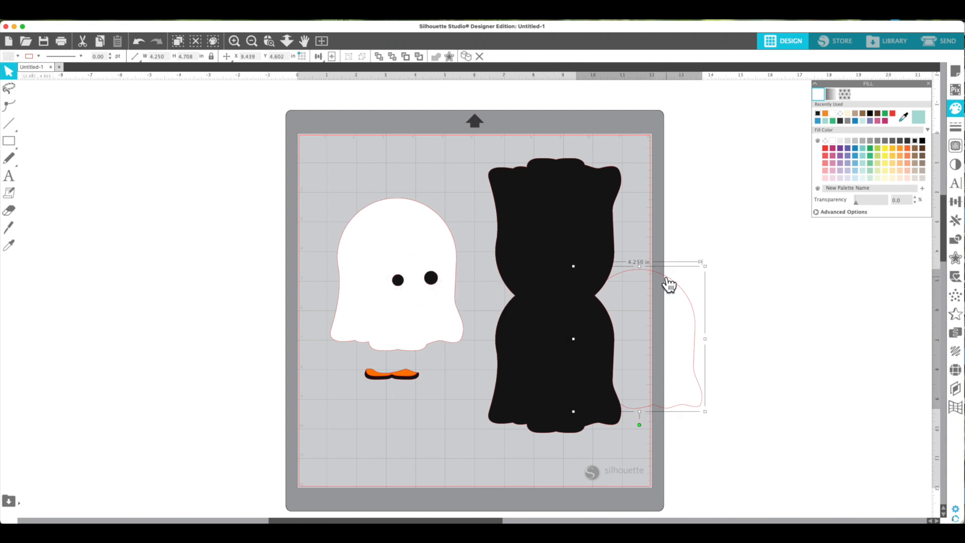
pyautogui.click(836, 115)
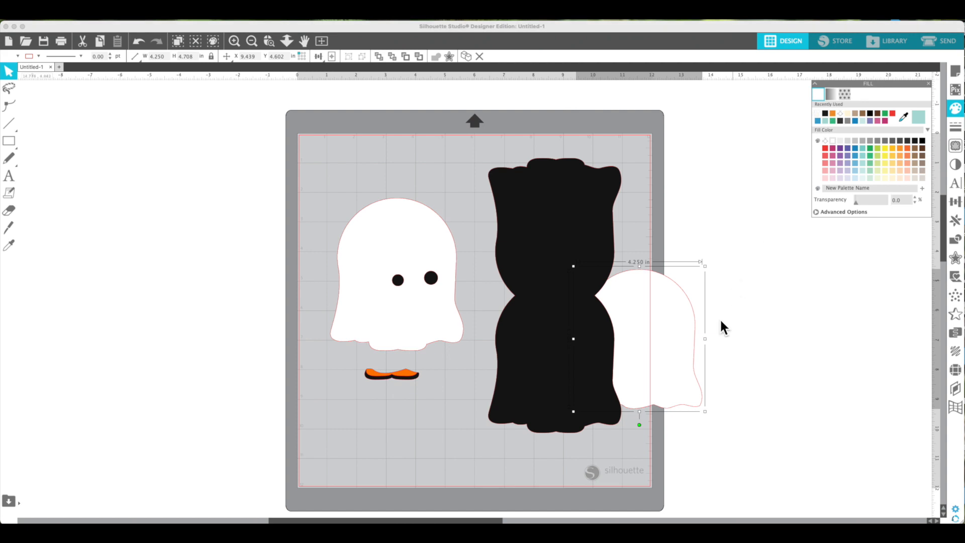
pyautogui.scroll(-1, 685, 289)
pyautogui.rightClick(687, 296)
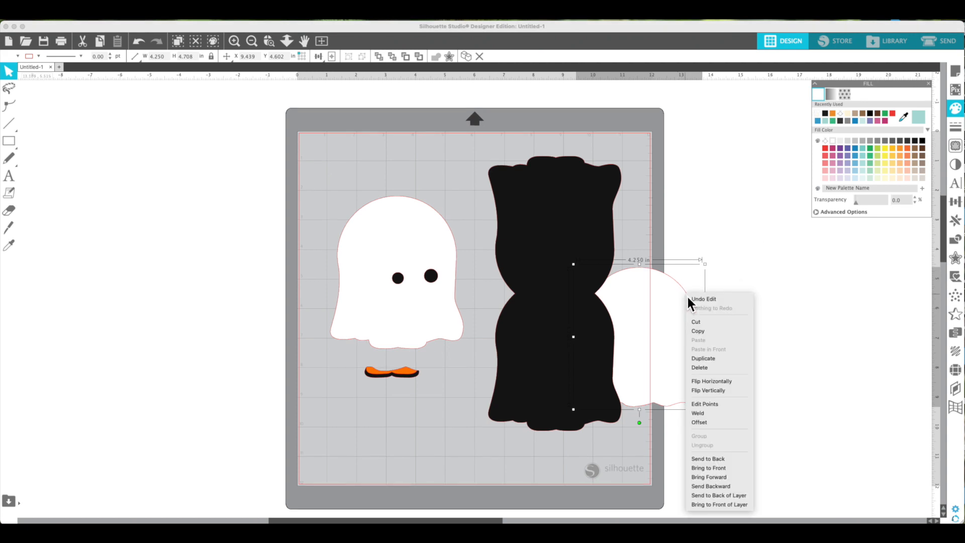
pyautogui.click(729, 475)
# Shrink the footless white ghost and centre it on the lower half of the black base, leaving an even black border
pyautogui.moveTo(684, 290); pyautogui.dragTo(601, 305)
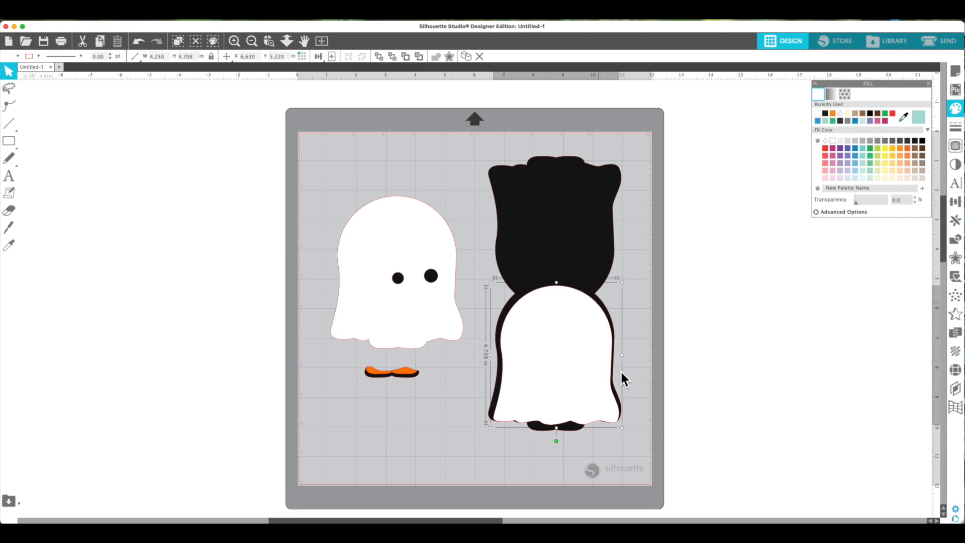
pyautogui.moveTo(625, 433); pyautogui.dragTo(610, 417)
pyautogui.moveTo(586, 385); pyautogui.dragTo(589, 386)
pyautogui.click(688, 354)
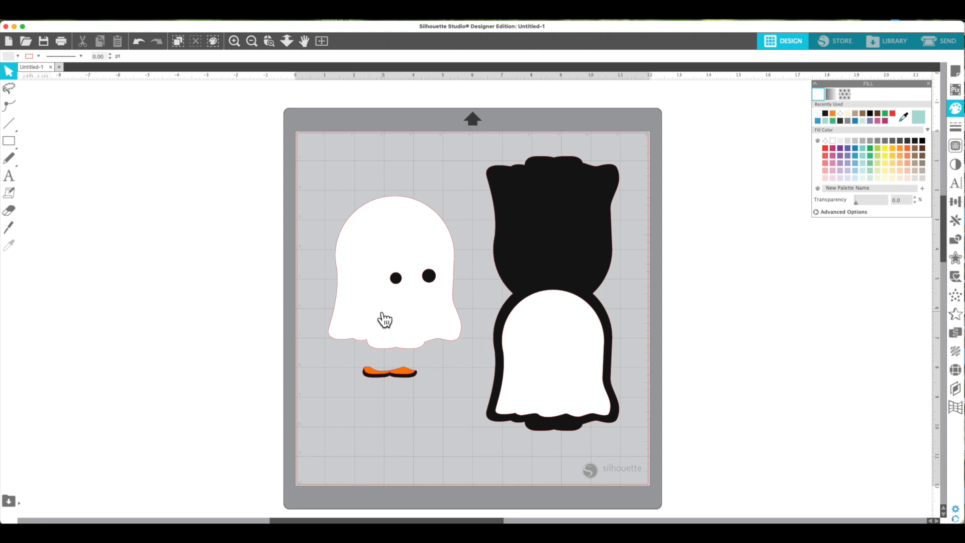
# Move both white ghosts, the shoes and the eyes off the cutting mat, leaving only the black base
pyautogui.moveTo(398, 235); pyautogui.dragTo(138, 199)
pyautogui.moveTo(363, 371); pyautogui.dragTo(212, 344)
pyautogui.moveTo(558, 332); pyautogui.dragTo(752, 364)
pyautogui.click(442, 286)
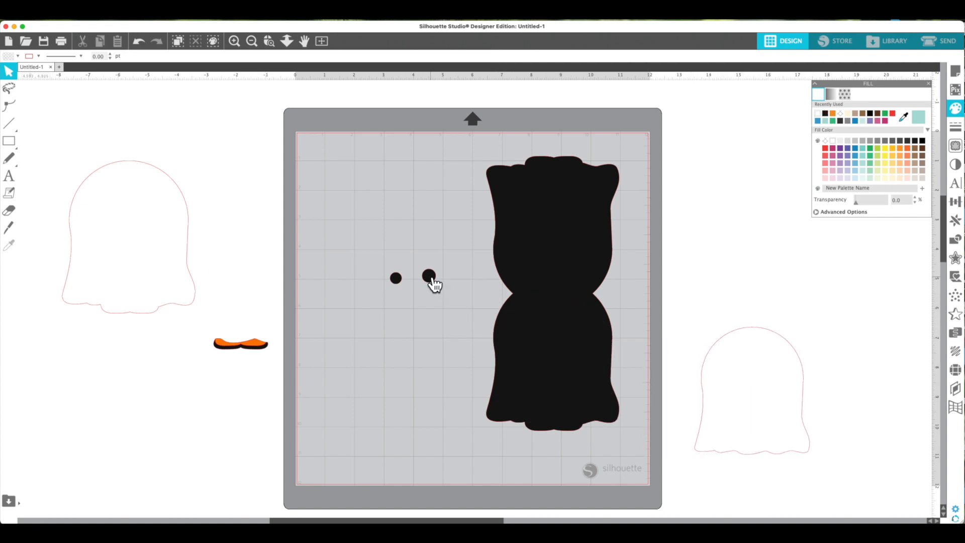
pyautogui.moveTo(431, 280); pyautogui.dragTo(759, 282)
# Place the black base in the mat's upper-left corner and the eyes just beneath it
pyautogui.moveTo(592, 292); pyautogui.dragTo(393, 264)
pyautogui.click(712, 282)
pyautogui.moveTo(713, 285); pyautogui.dragTo(327, 426)
pyautogui.click(271, 364)
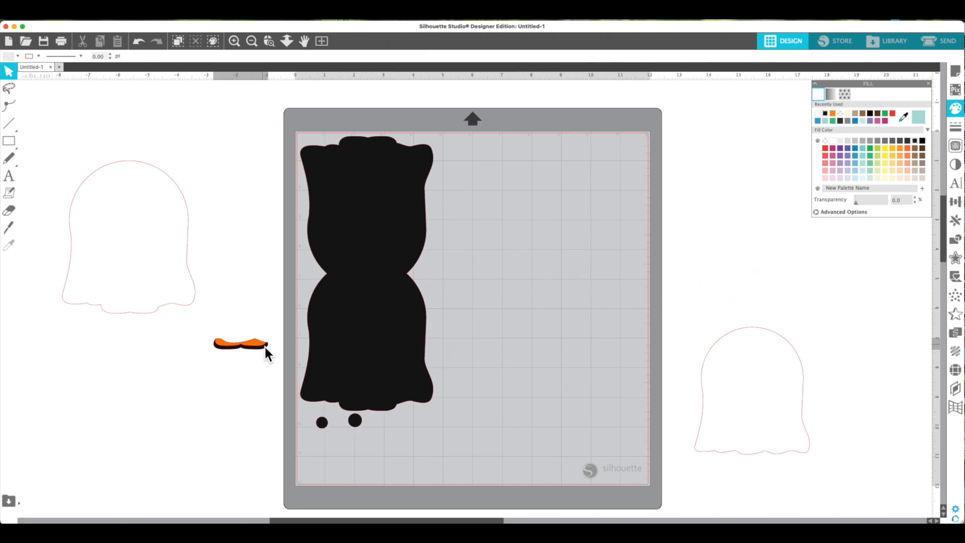
# Ungroup the shoes and move the black soles onto the mat beneath the eyes
pyautogui.click(265, 346)
pyautogui.rightClick(263, 344)
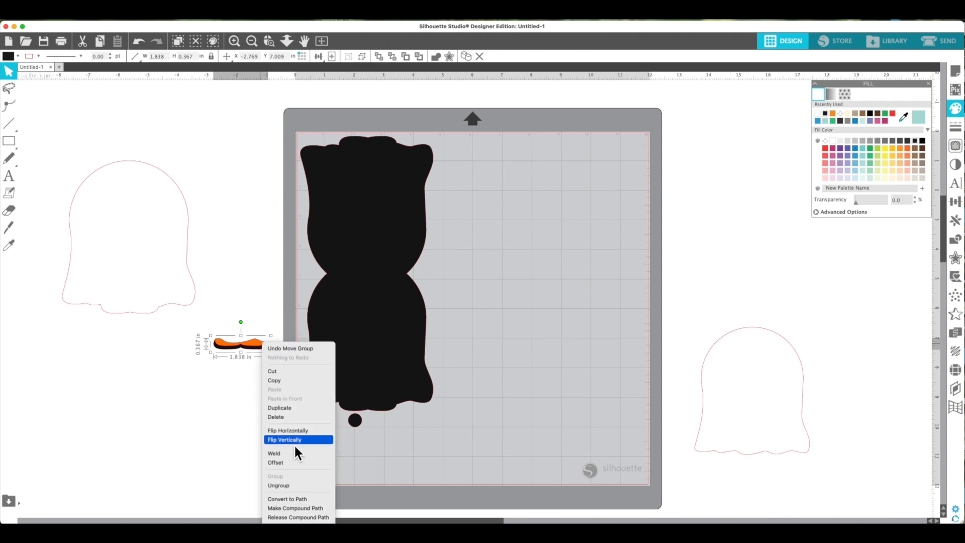
pyautogui.click(297, 485)
pyautogui.click(266, 356)
pyautogui.moveTo(265, 347); pyautogui.dragTo(386, 452)
pyautogui.click(374, 122)
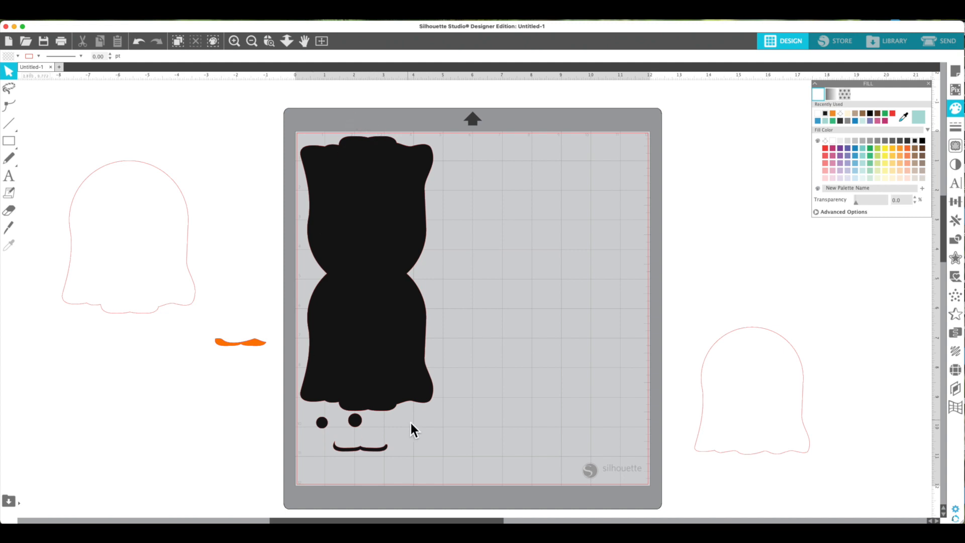
# Delete the black base, eyes and soles from the mat
pyautogui.hscroll(-1, 308, 154)
pyautogui.moveTo(294, 128); pyautogui.dragTo(445, 454)
pyautogui.press('Delete')
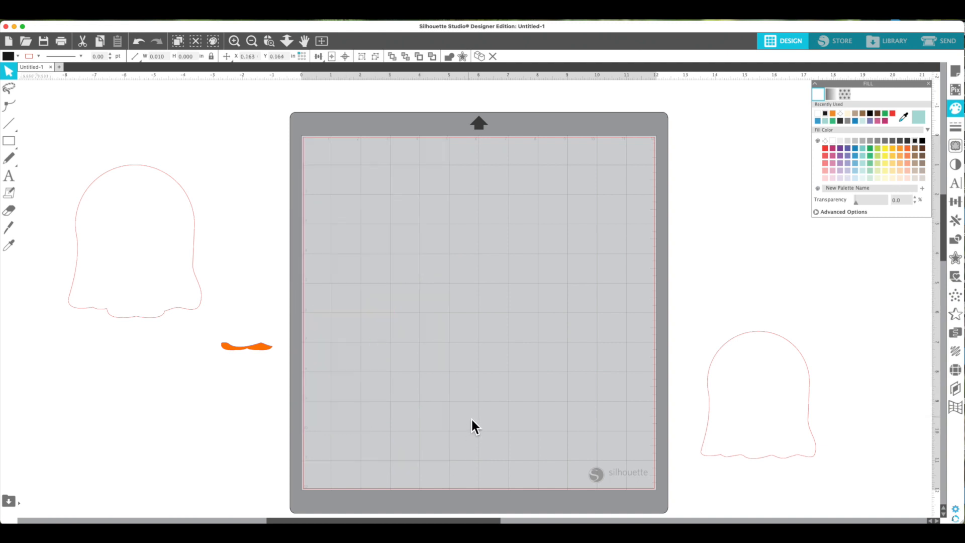
# Place the two white ghosts side by side along the top of the mat
pyautogui.moveTo(196, 262); pyautogui.dragTo(438, 236)
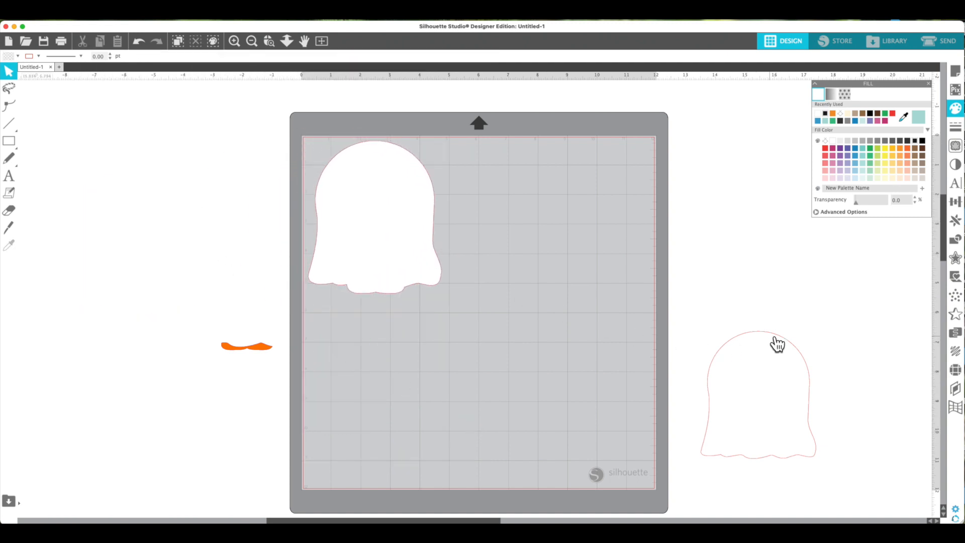
pyautogui.moveTo(772, 336); pyautogui.dragTo(526, 149)
pyautogui.press('Escape')
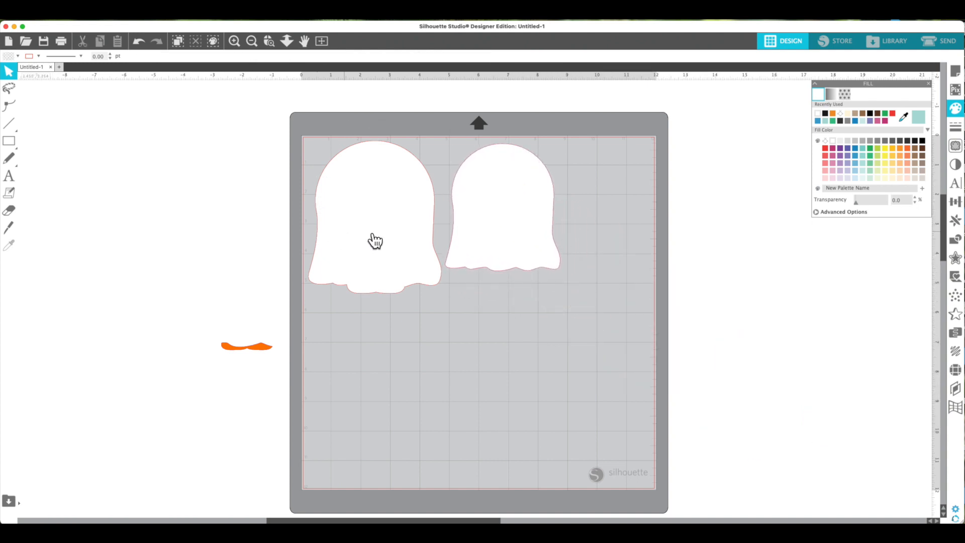
# Move the orange shoe piece to the mat's lower-right corner and open the Send view
pyautogui.moveTo(462, 370); pyautogui.dragTo(639, 477)
pyautogui.click(588, 463)
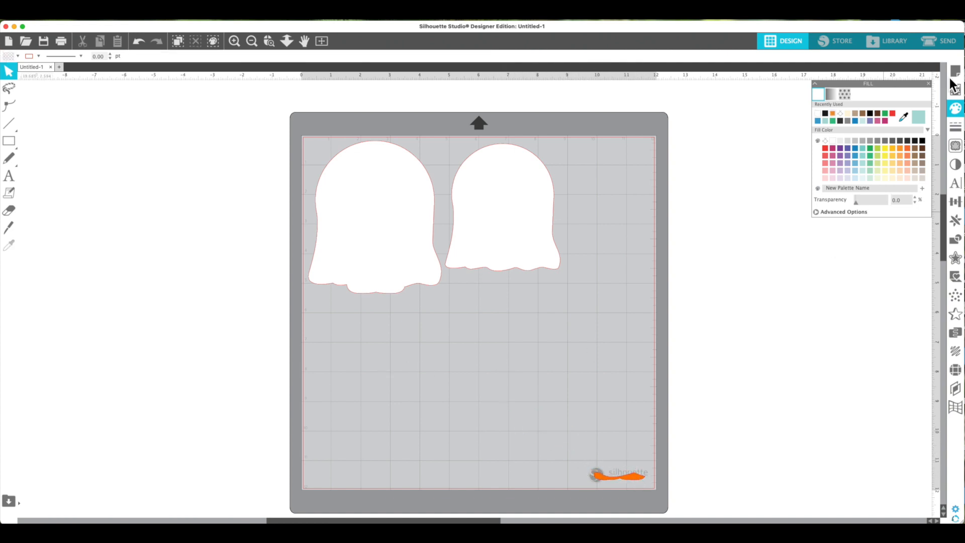
pyautogui.click(943, 43)
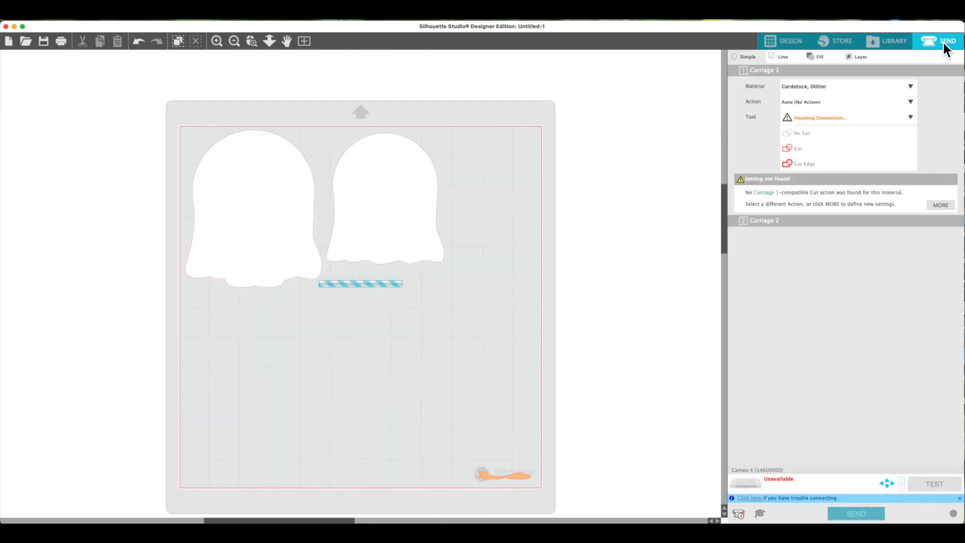